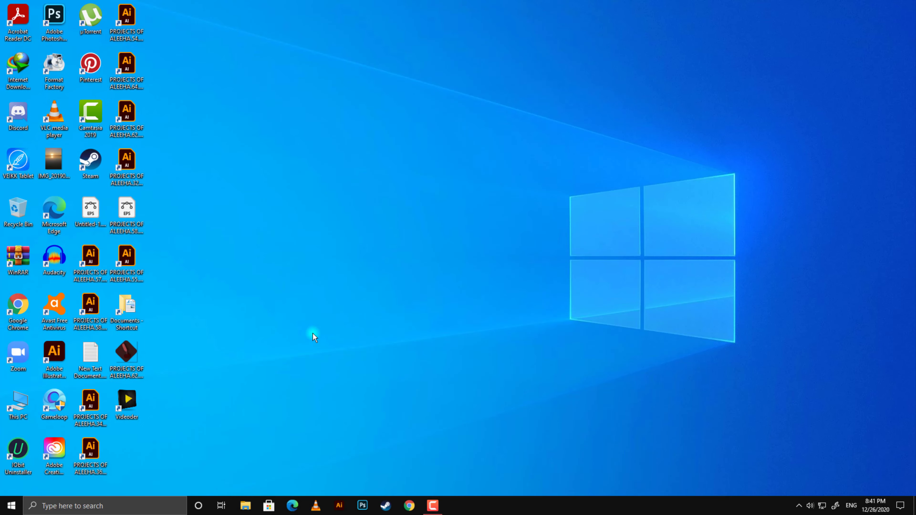
- Launch Adobe Photoshop 2020 from Windows Start search using the query 'ad'
key(super)
text(ad)
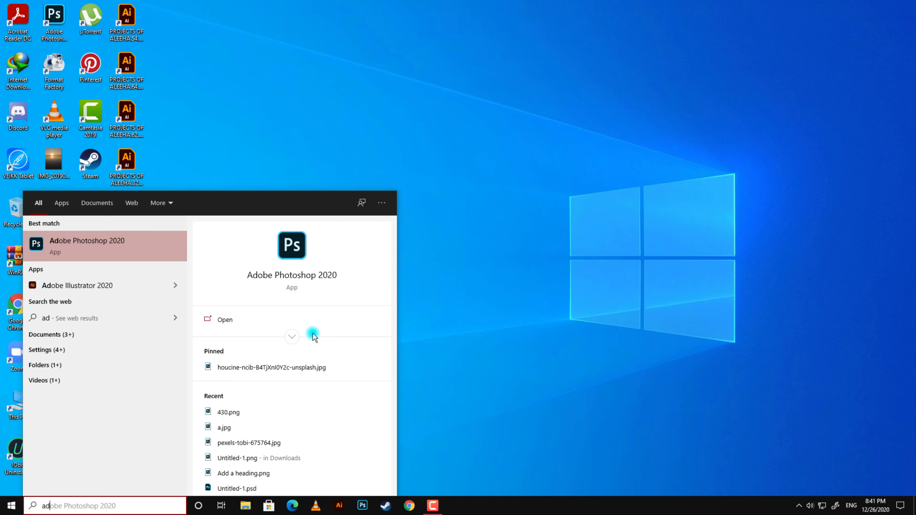
key(Return)
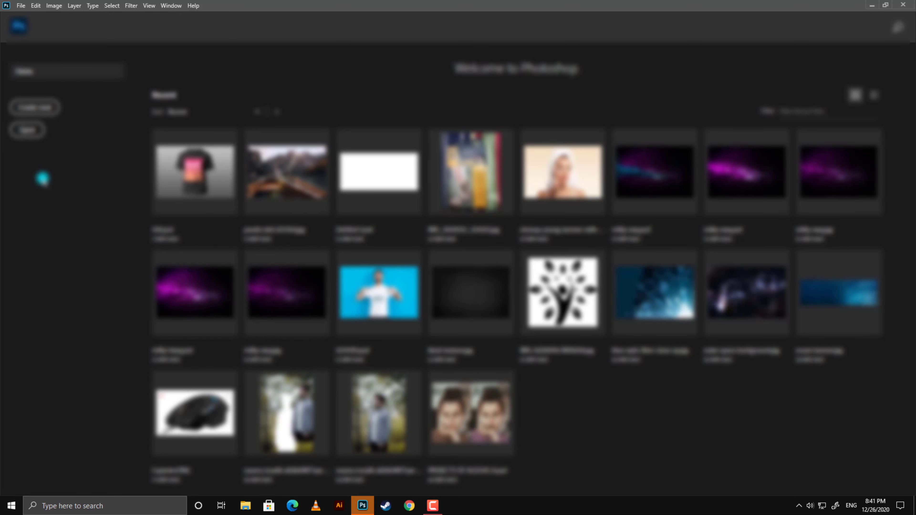
- Open the desk photo pexels-fauxels-3184460.jpg from the Photoshop home screen
click(27, 130)
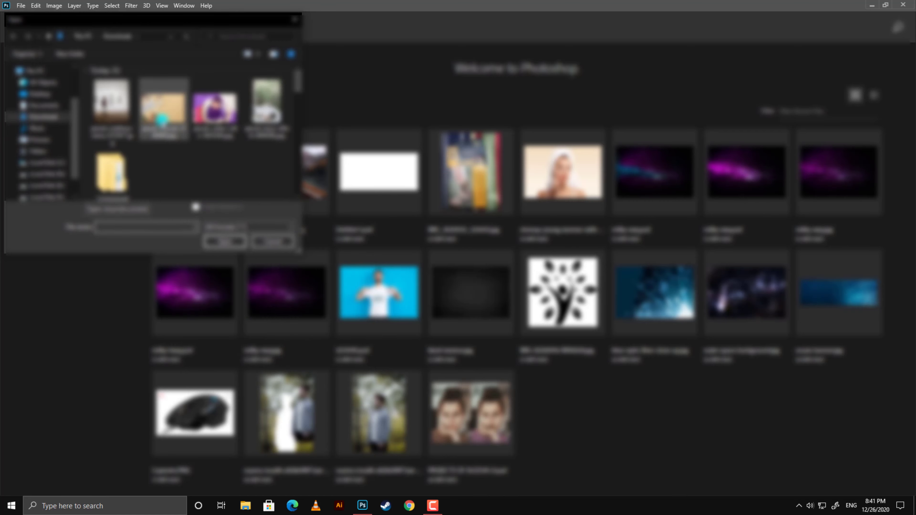
double_click(163, 120)
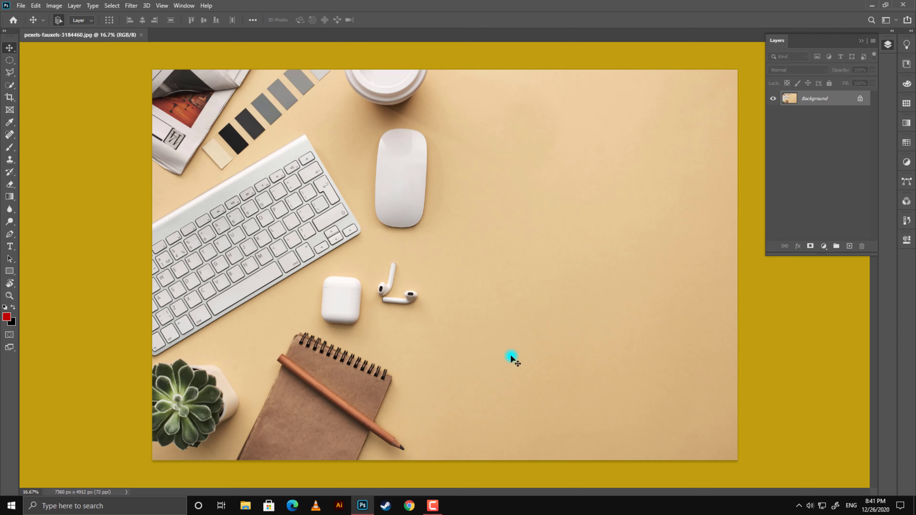
- Choose the Pen tool from the toolbar for drawing paths
click(10, 233)
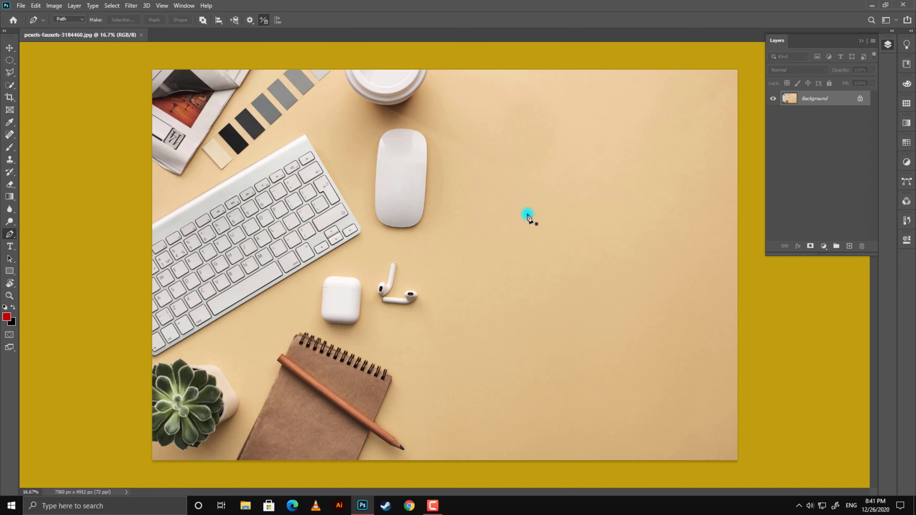
click(3, 47)
click(9, 85)
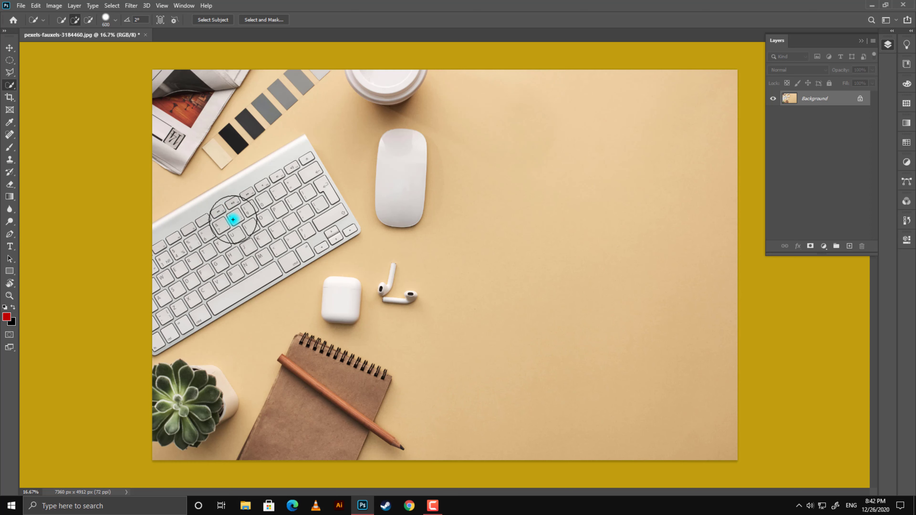
mouse_move(236, 217)
mouse_down()
mouse_move(169, 321)
mouse_move(219, 266)
mouse_move(300, 210)
mouse_up()
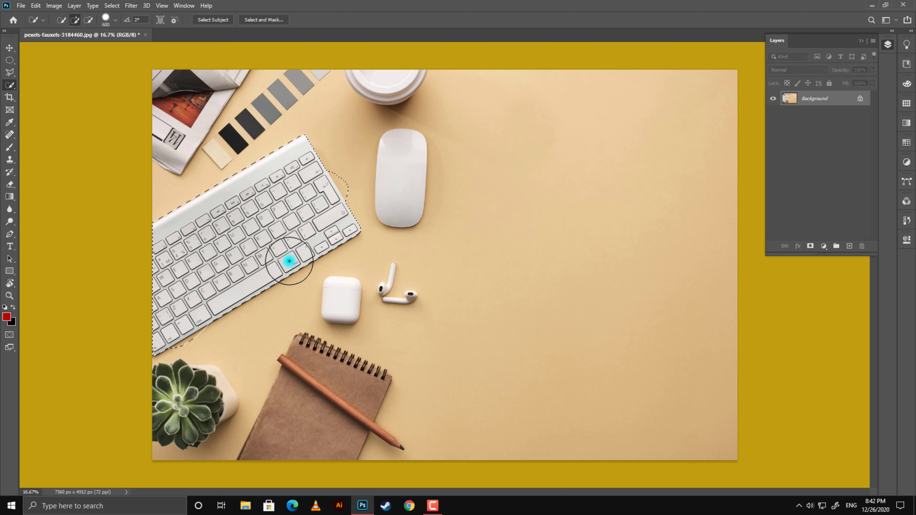
click(359, 166)
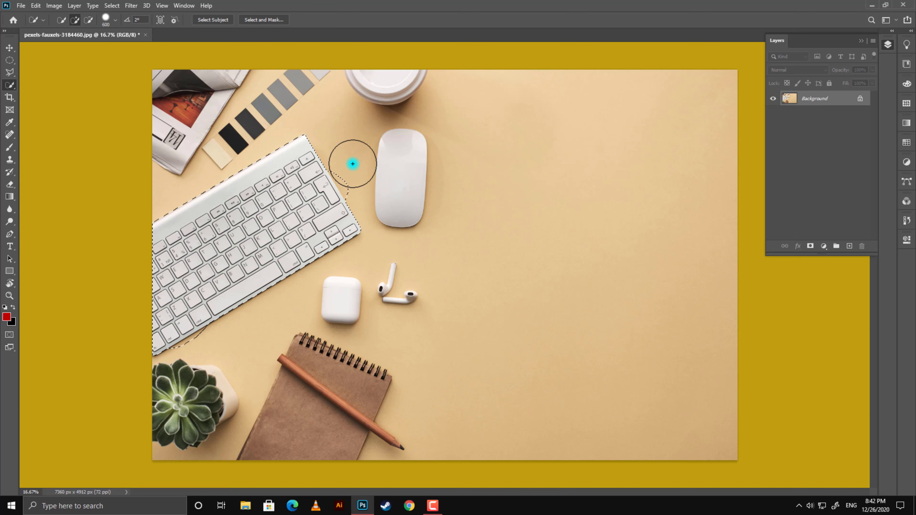
alt+scroll(350, 163, up, 2)
alt+scroll(346, 162, up, 2)
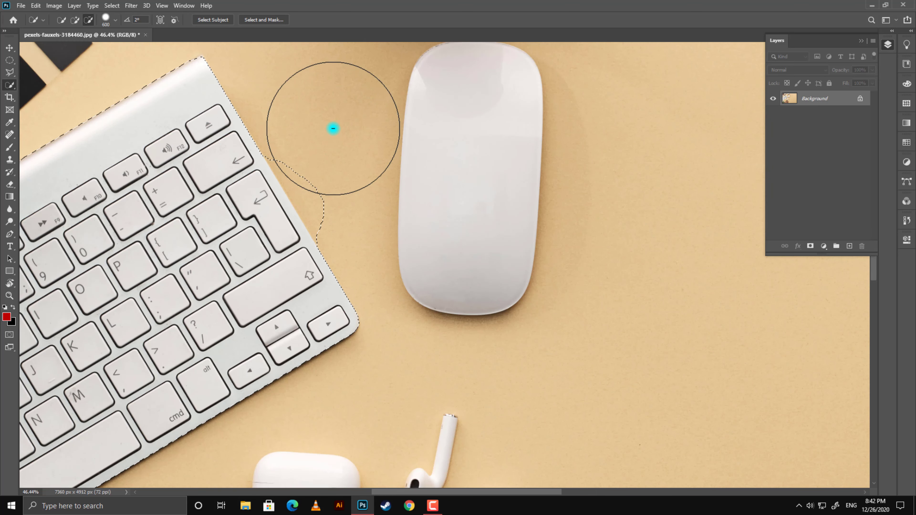
drag(333, 128, 361, 180)
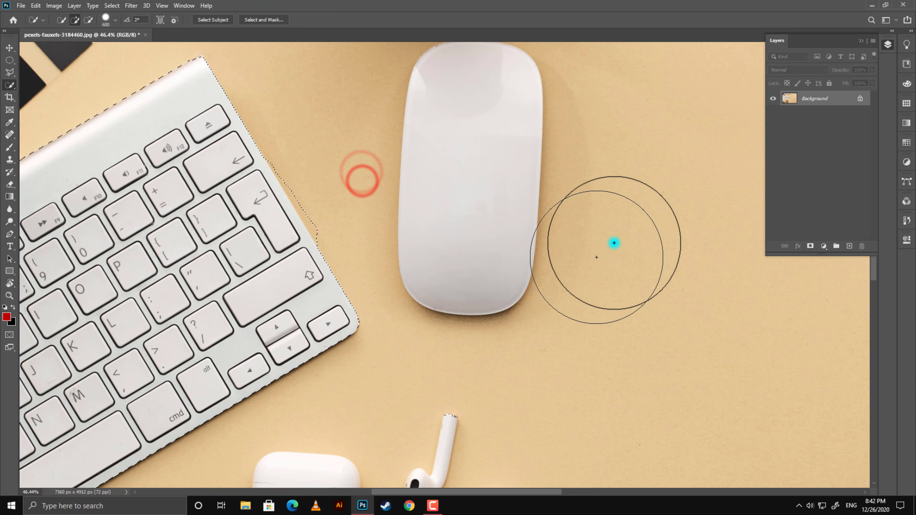
alt+scroll(423, 260, down, 4)
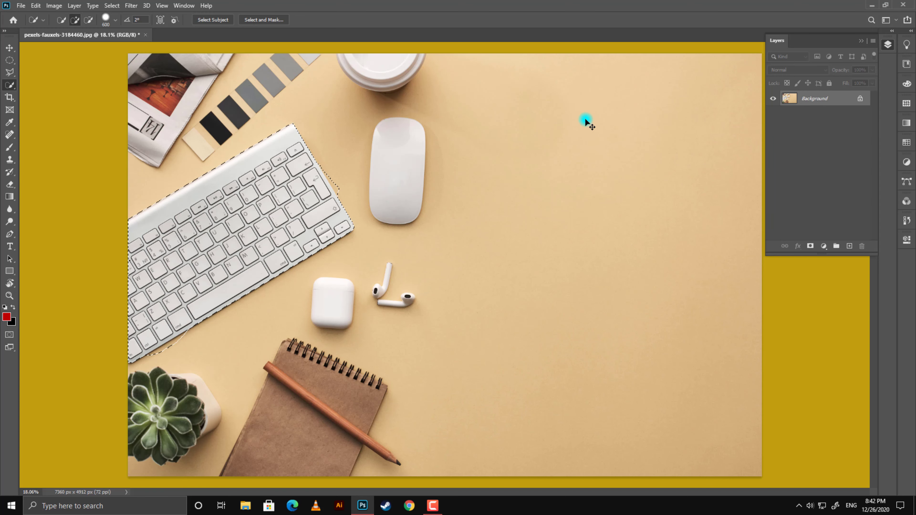
key(ctrl+d)
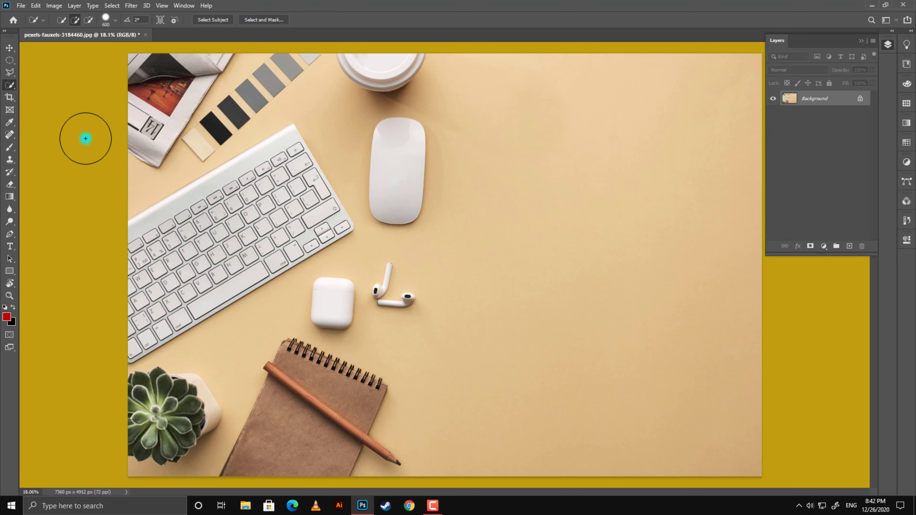
click(9, 234)
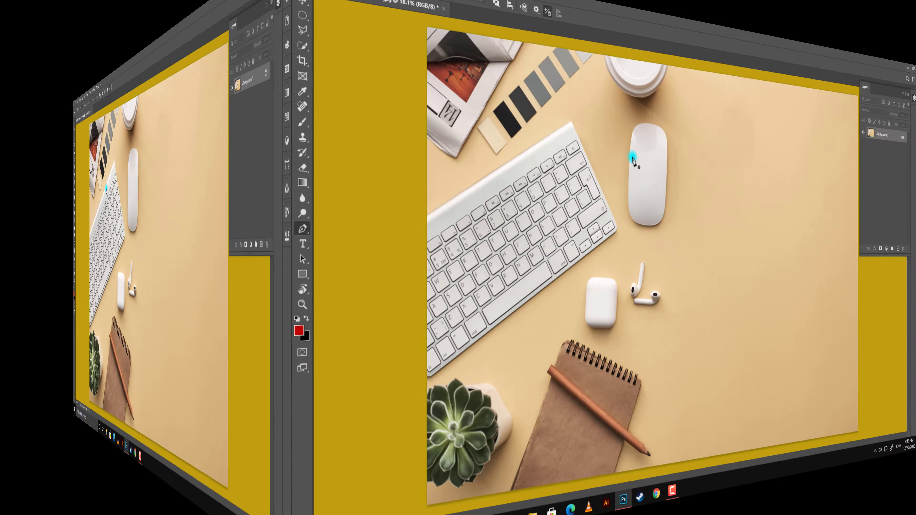
- Draw a straight two-anchor practice path on the empty desk right of the mouse
scroll(376, 121, up, 5)
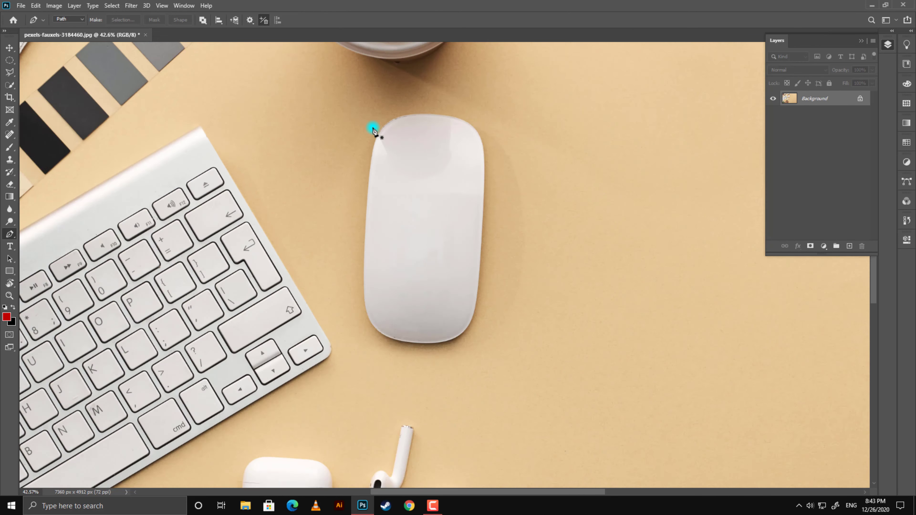
click(372, 159)
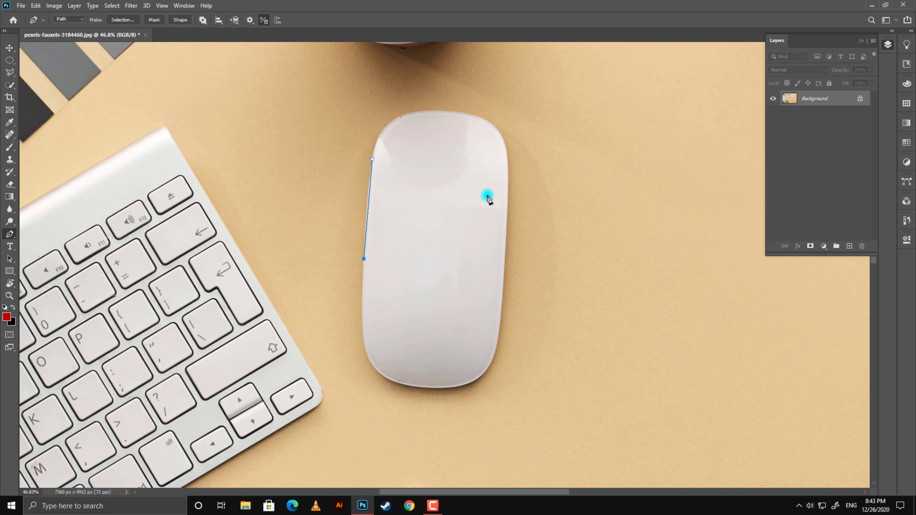
key(Delete)
key(Delete)
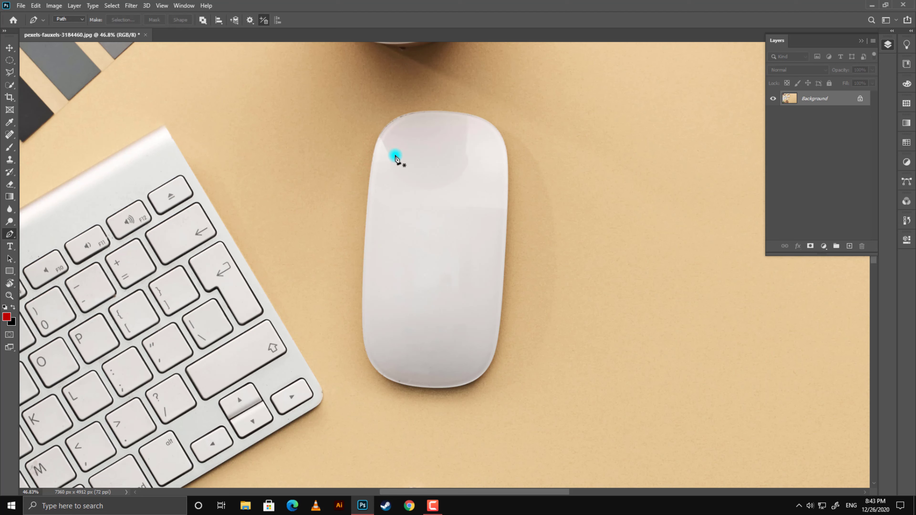
click(561, 122)
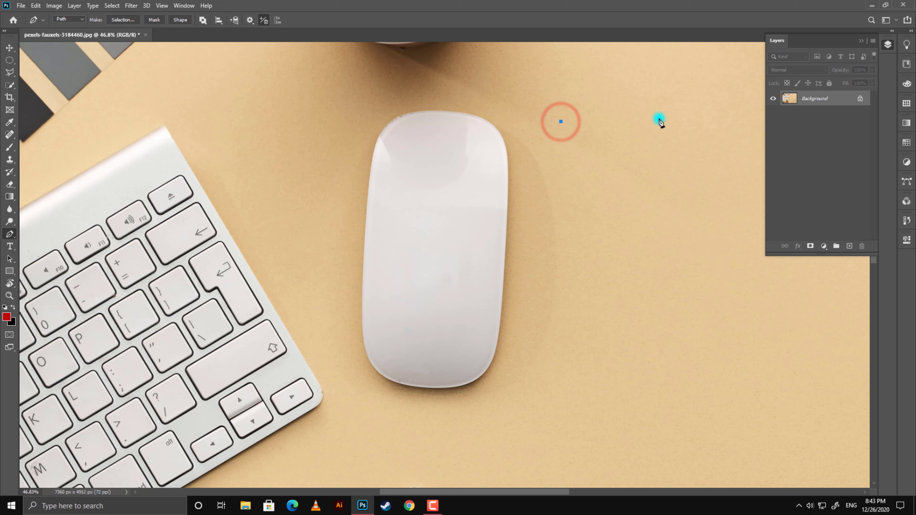
click(660, 122)
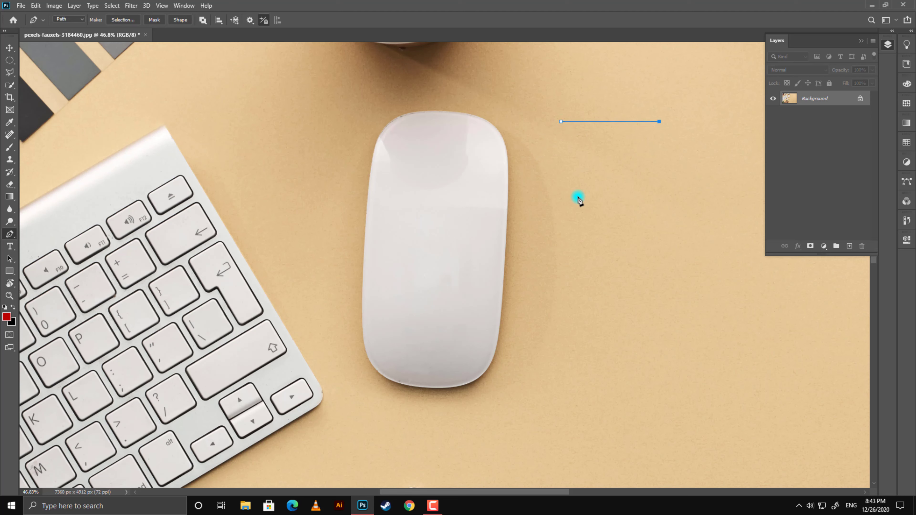
click(578, 197)
key(ctrl+z)
- Add curved practice anchors lower on the desk, then remove them again
drag(591, 228, 656, 281)
click(550, 348)
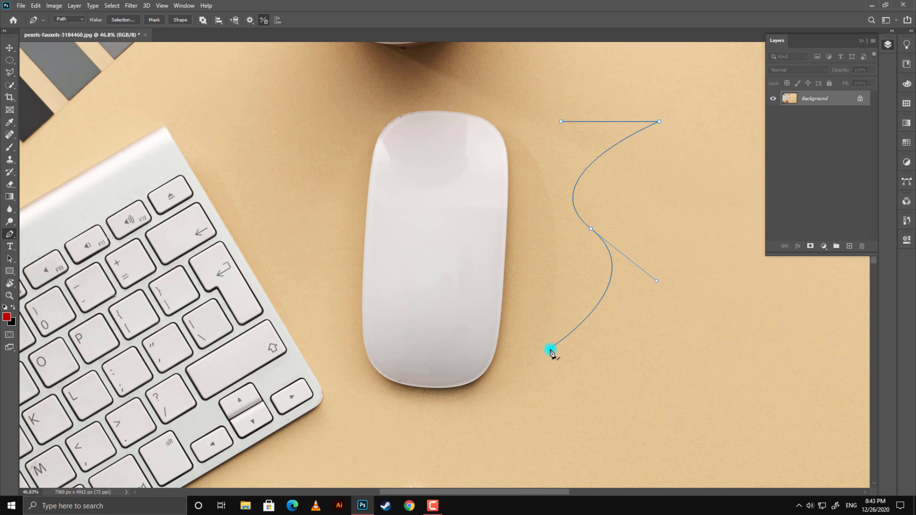
mouse_move(549, 340)
mouse_down()
mouse_move(458, 363)
mouse_move(461, 405)
mouse_up()
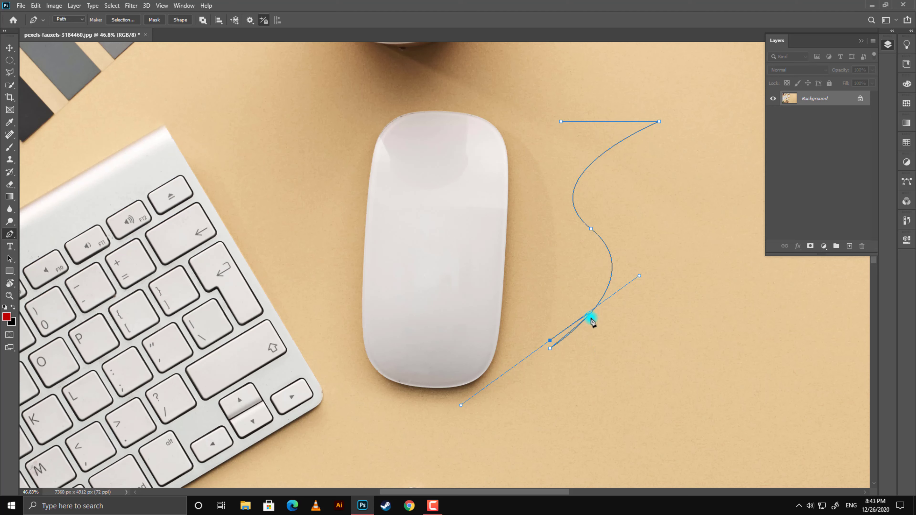
key(BackSpace)
- Delete the practice path and start the outline at the mouse's upper-left edge with a curved anchor below
key(BackSpace)
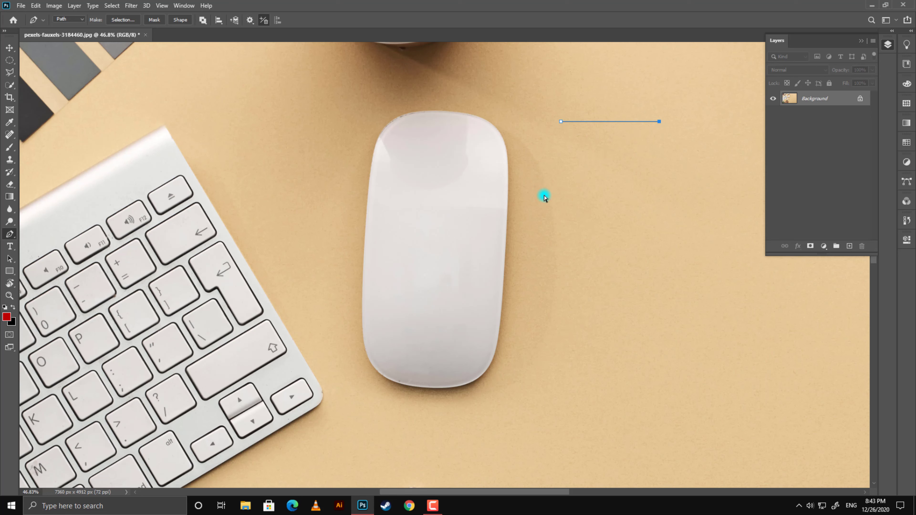
key(BackSpace)
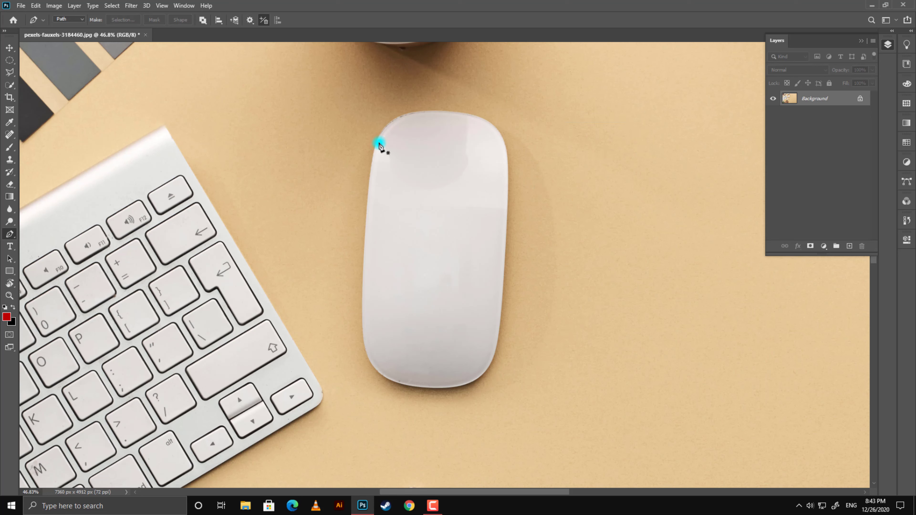
click(375, 145)
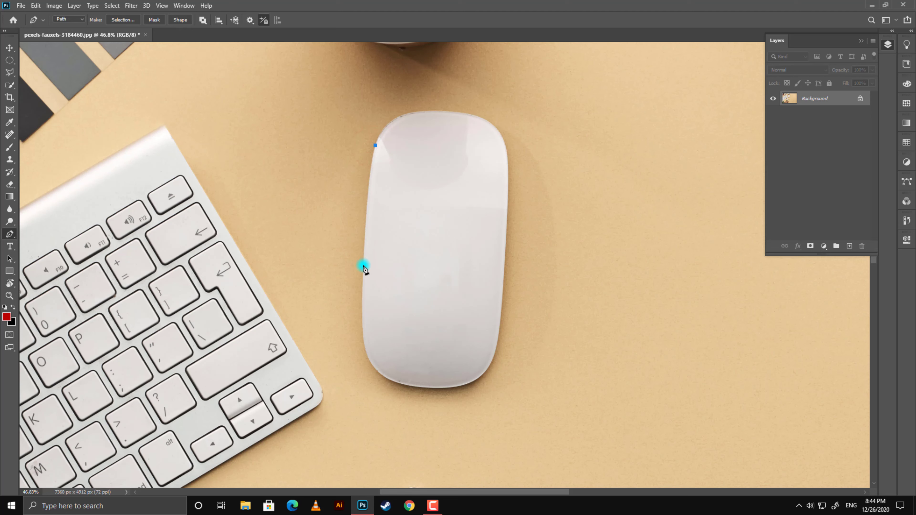
click(362, 265)
key(ctrl+z)
drag(363, 268, 364, 314)
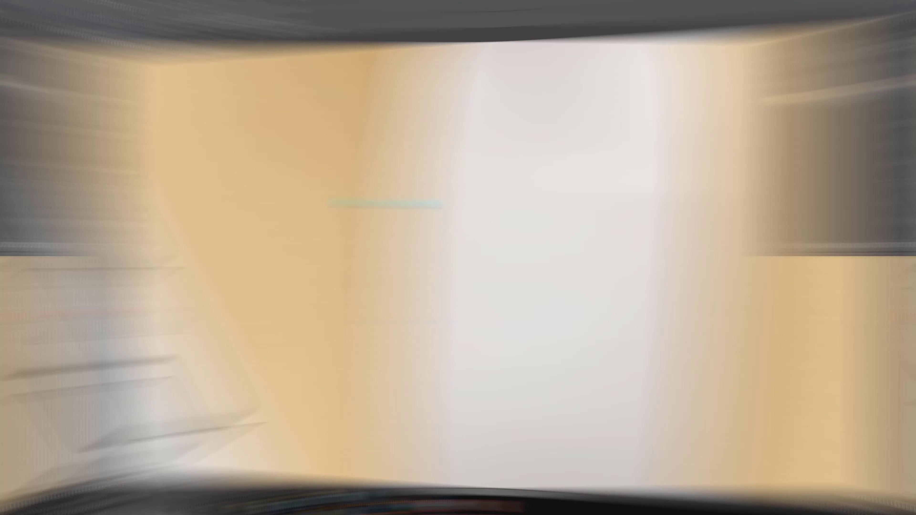
- Reshape the first curve to hug the mouse's left edge
drag(286, 195, 382, 196)
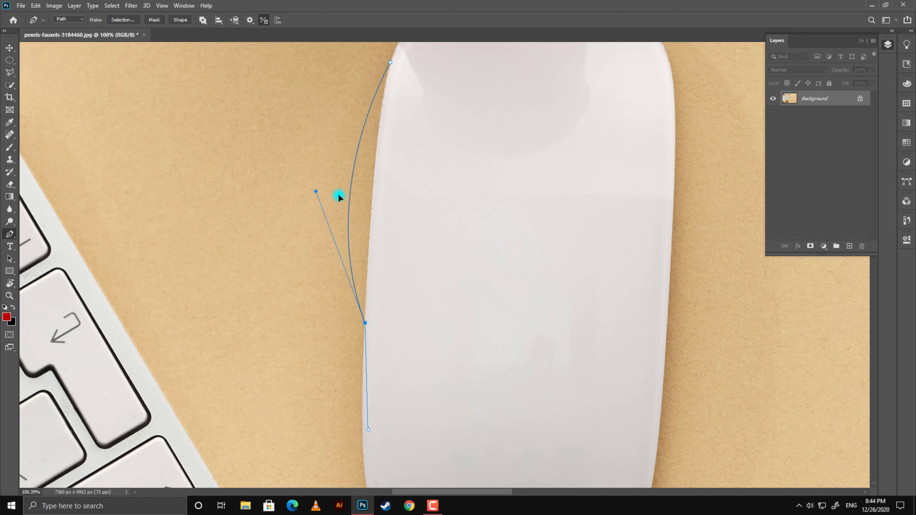
mouse_move(339, 196)
mouse_down()
mouse_move(364, 198)
mouse_move(321, 199)
mouse_move(368, 195)
mouse_move(373, 113)
mouse_move(365, 248)
mouse_move(374, 116)
mouse_move(370, 163)
mouse_move(369, 137)
mouse_move(366, 148)
mouse_up()
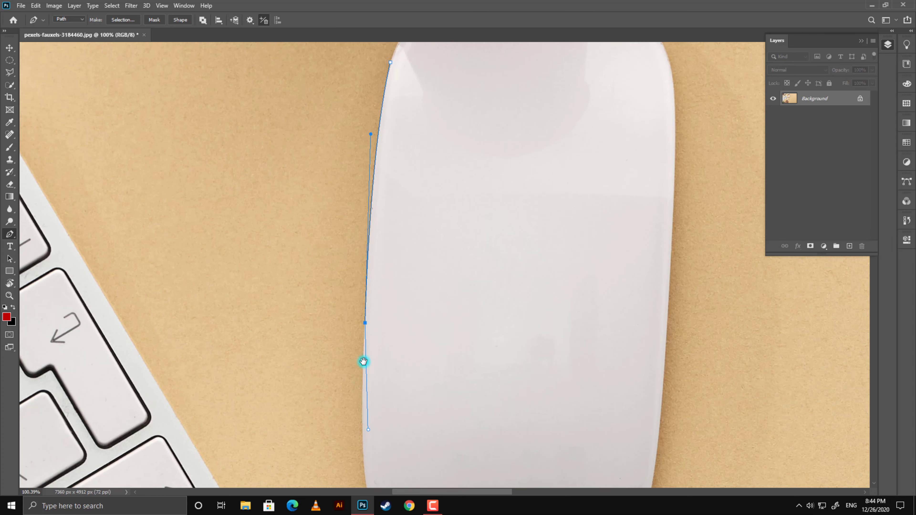
drag(363, 362, 365, 199)
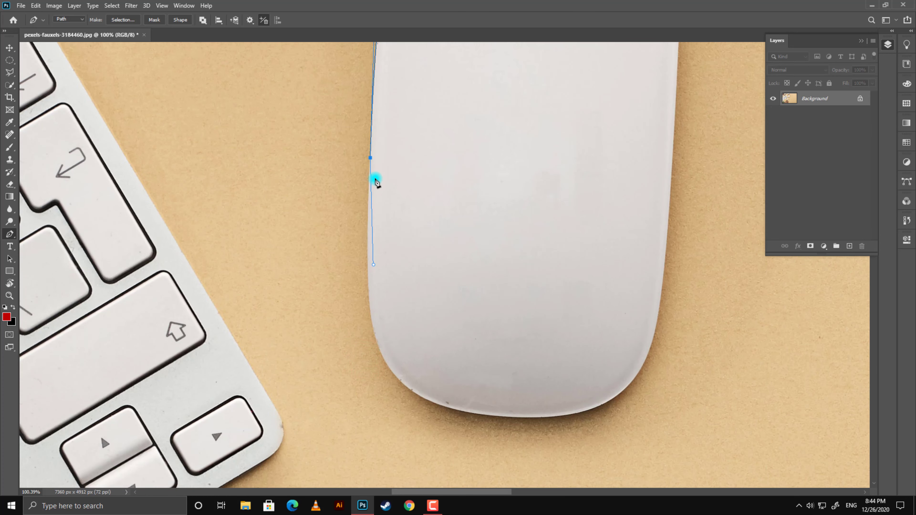
click(370, 159)
- Add a smooth anchor at the mouse's lower-left curve and refine its handles
drag(377, 341, 389, 393)
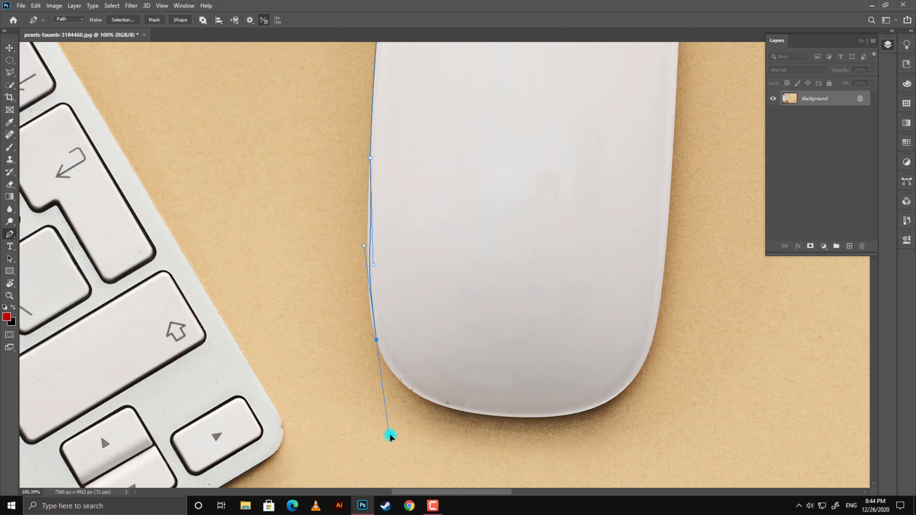
mouse_move(389, 394)
mouse_down()
mouse_move(391, 462)
mouse_move(398, 432)
mouse_up()
scroll(366, 187, up, 5)
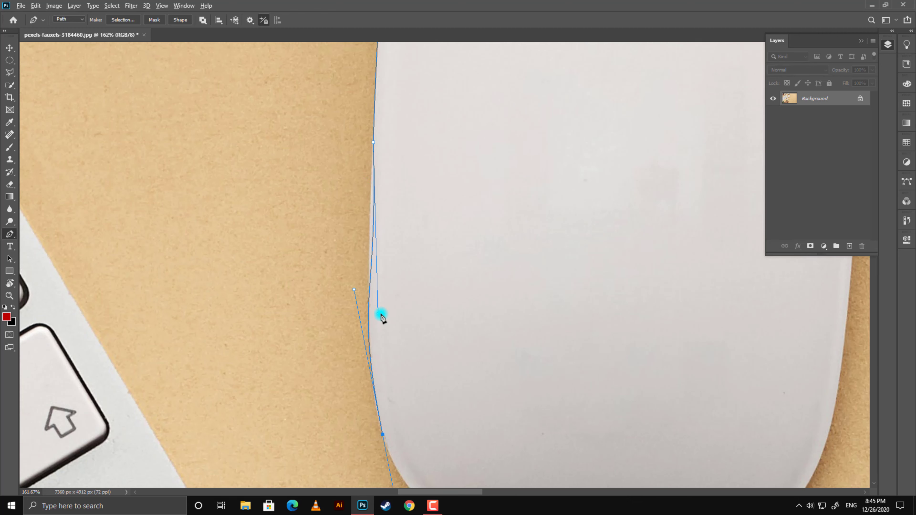
drag(380, 316, 370, 311)
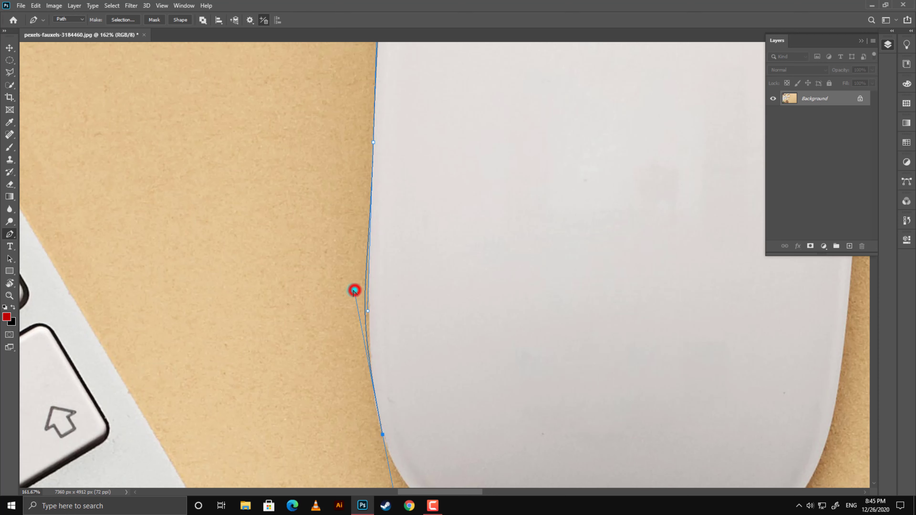
drag(355, 291, 361, 293)
click(382, 435)
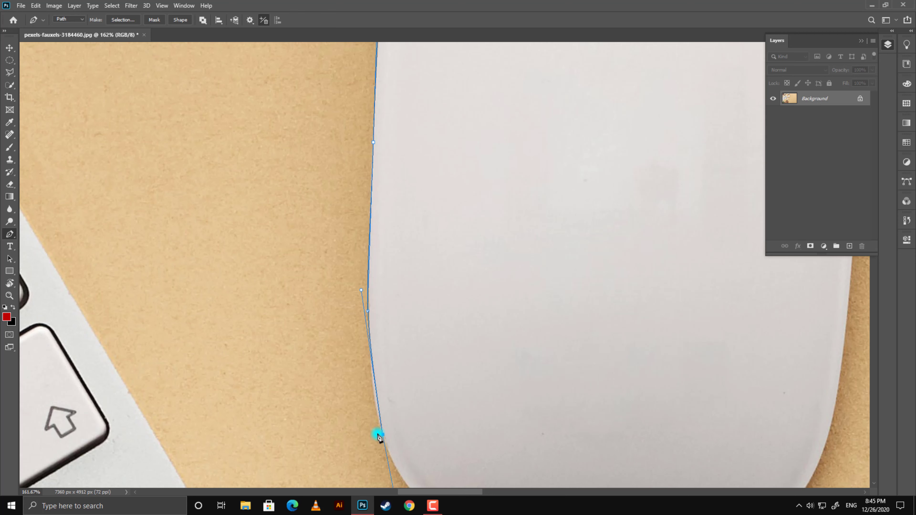
- Replace the poor lower anchors with a new curved anchor slightly lower on the left edge
key(ctrl+z)
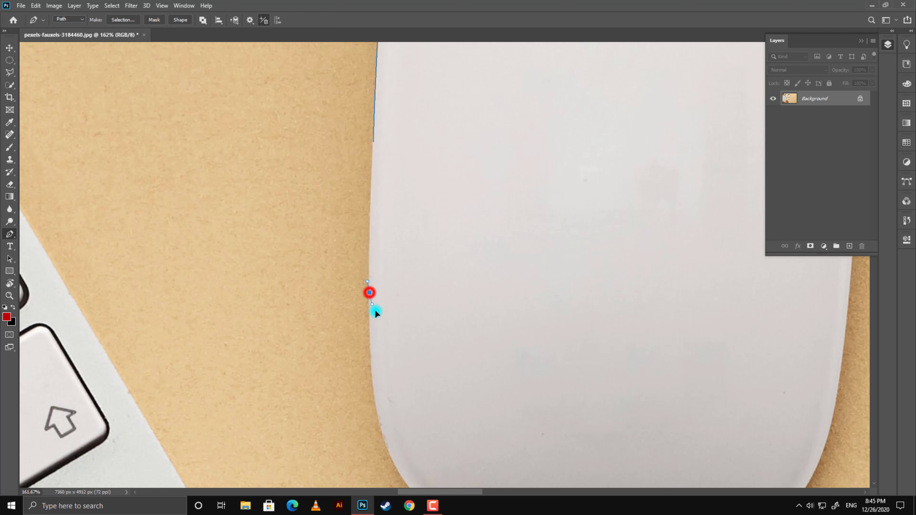
drag(376, 313, 387, 370)
key(ctrl+z)
click(374, 143)
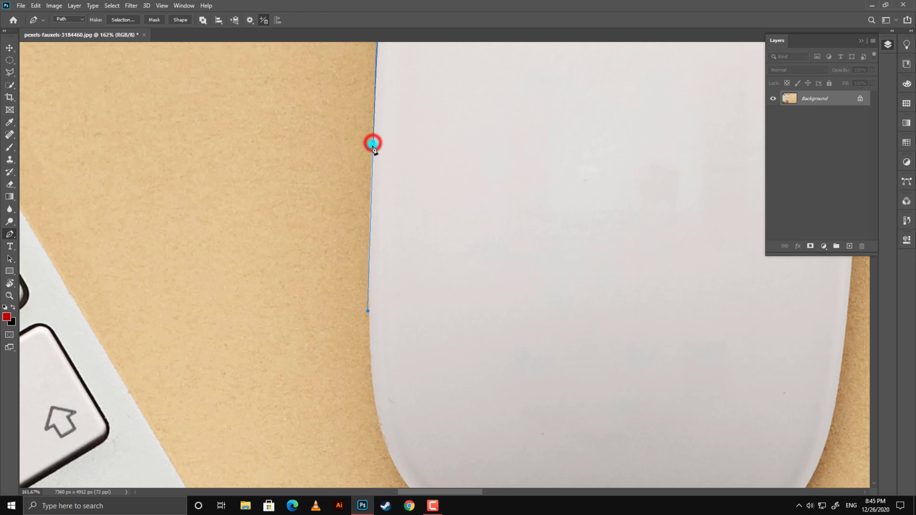
drag(370, 320, 369, 338)
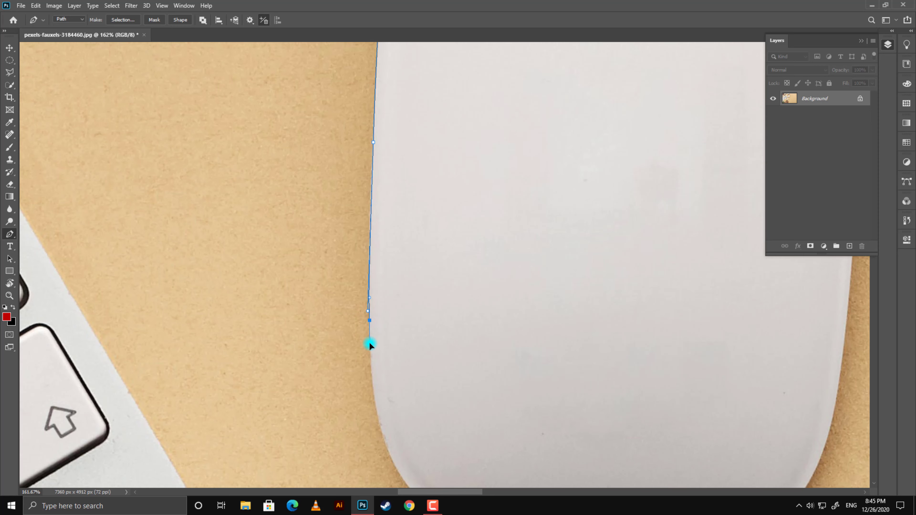
drag(366, 400, 327, 221)
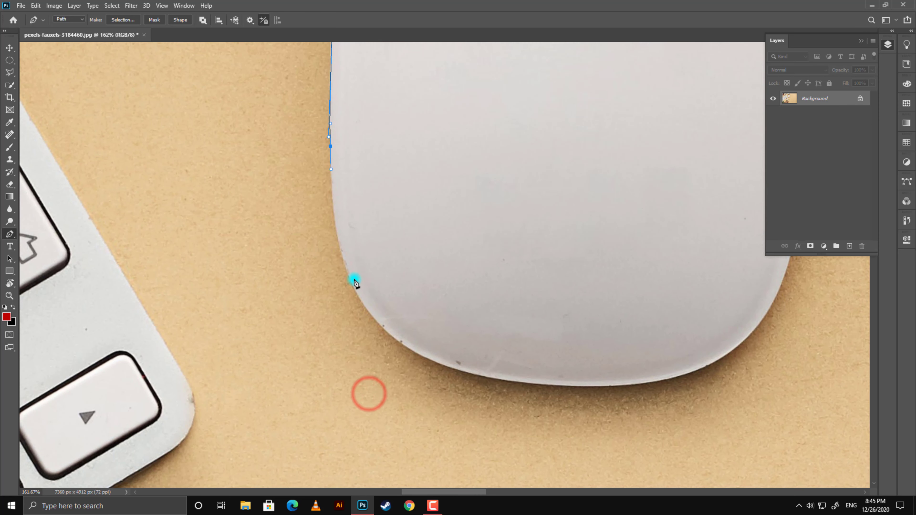
- Curve the path around the mouse's lower-left corner with fitted anchors
drag(344, 261, 355, 279)
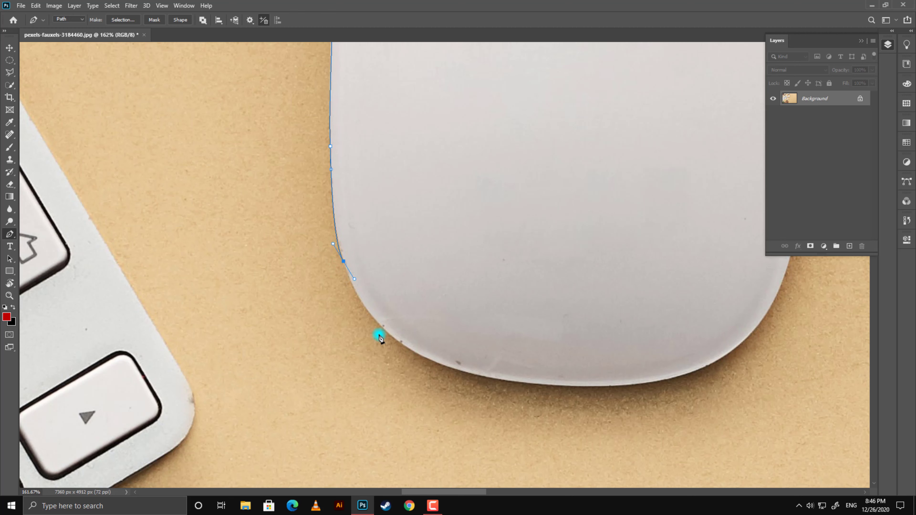
click(385, 340)
drag(382, 338, 397, 366)
key(ctrl+z)
click(380, 336)
click(345, 261)
click(385, 339)
drag(381, 342, 385, 336)
drag(385, 336, 426, 362)
- Add an anchor mid-bottom edge with handles that hug the mouse's bottom curve
scroll(535, 410, down, 2)
scroll(535, 404, down, 3)
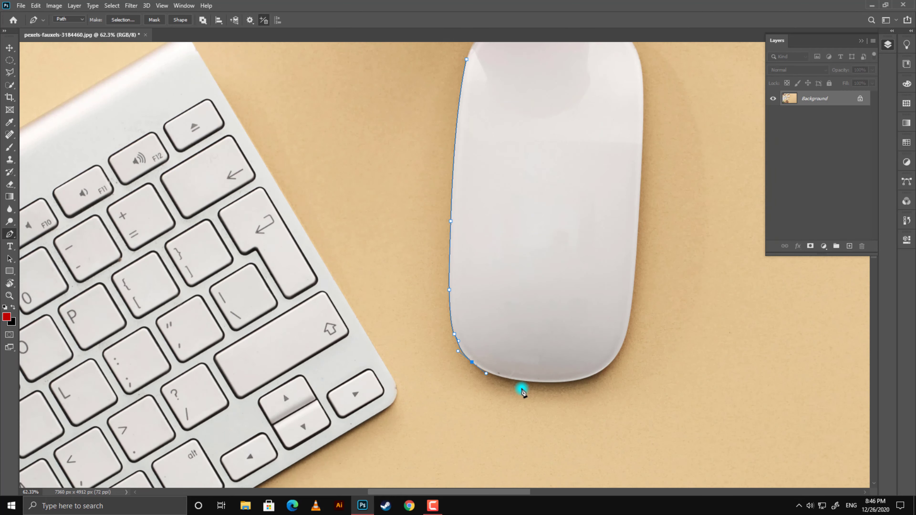
scroll(534, 399, down, 3)
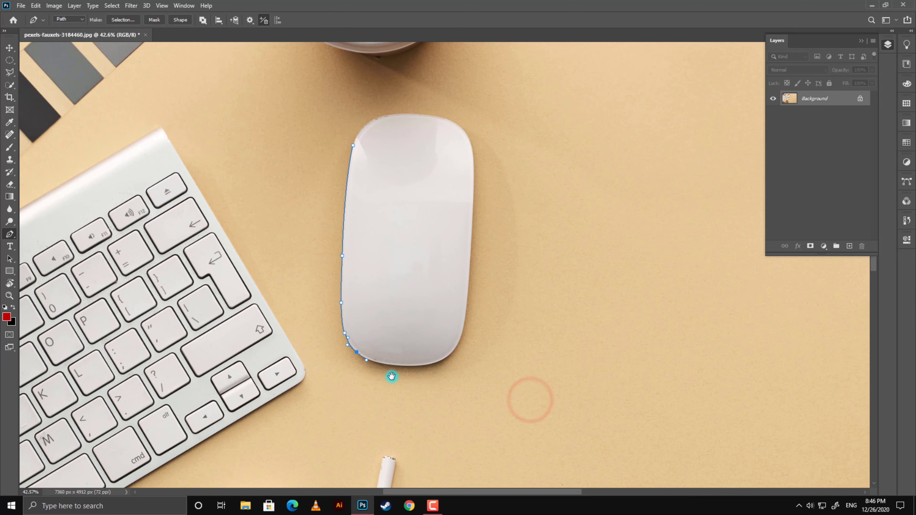
scroll(392, 368, up, 5)
scroll(393, 361, up, 2)
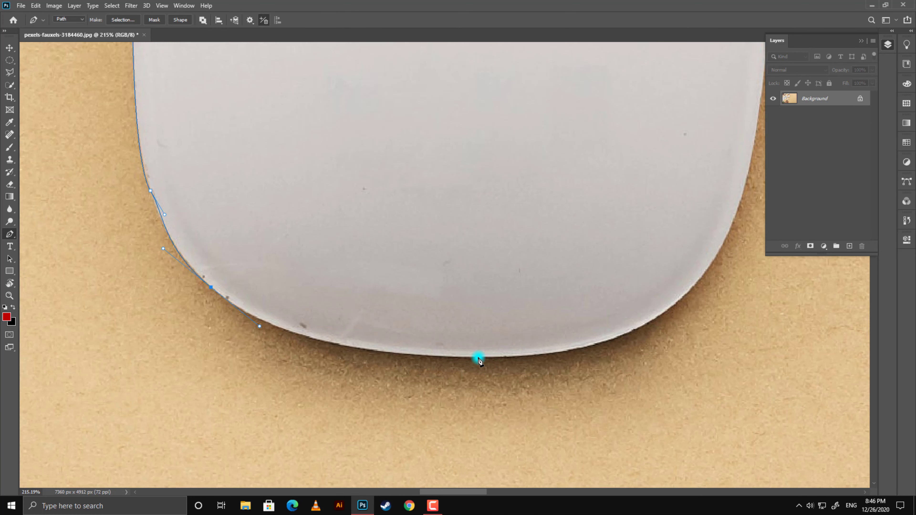
click(479, 358)
drag(478, 359, 613, 358)
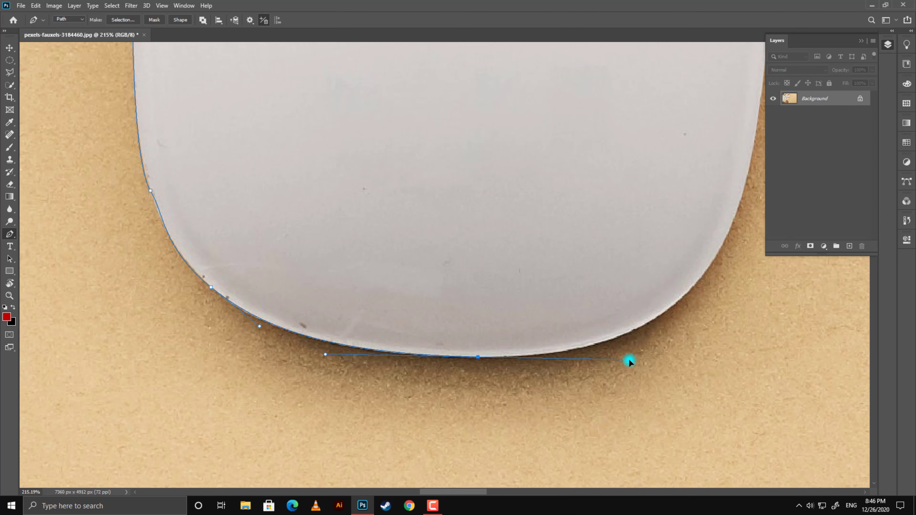
mouse_move(612, 358)
mouse_down()
mouse_move(632, 356)
mouse_move(405, 378)
mouse_up()
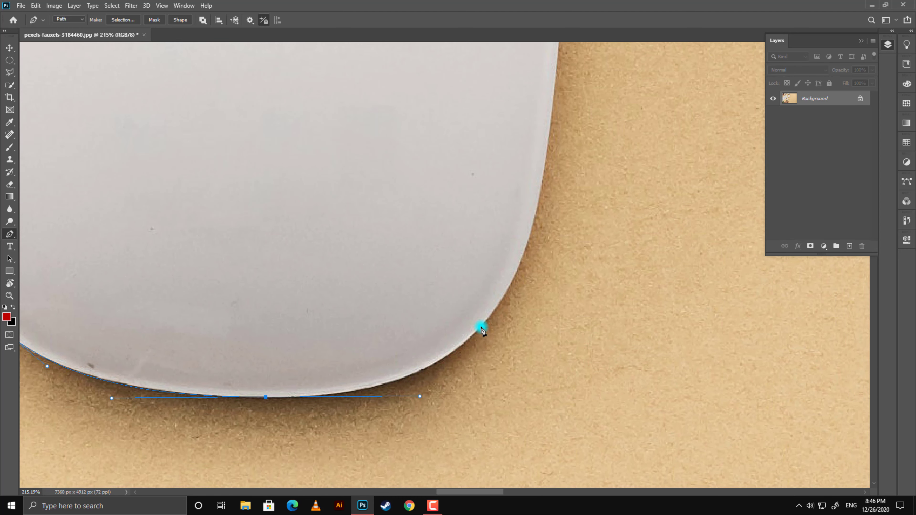
drag(482, 328, 505, 303)
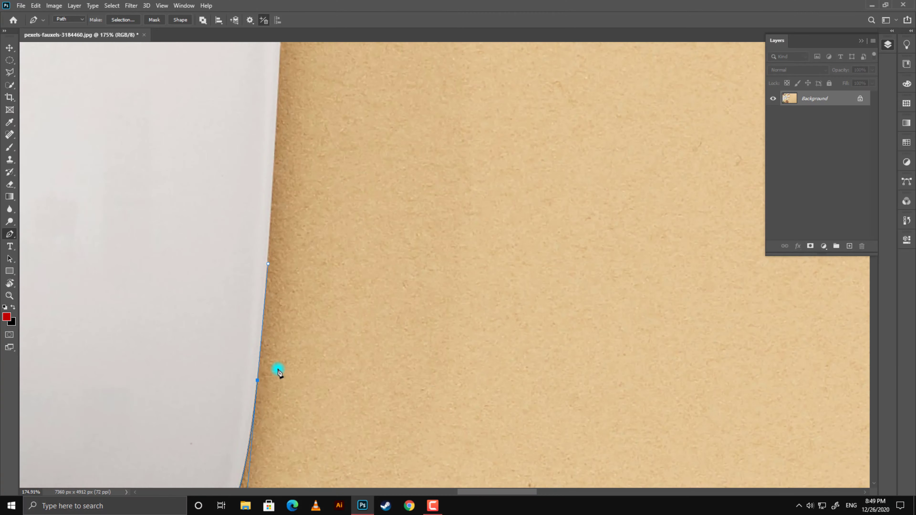
- Try anchors at the lower-right corner and undo the misplaced ones
scroll(279, 373, down, 3)
drag(156, 471, 283, 470)
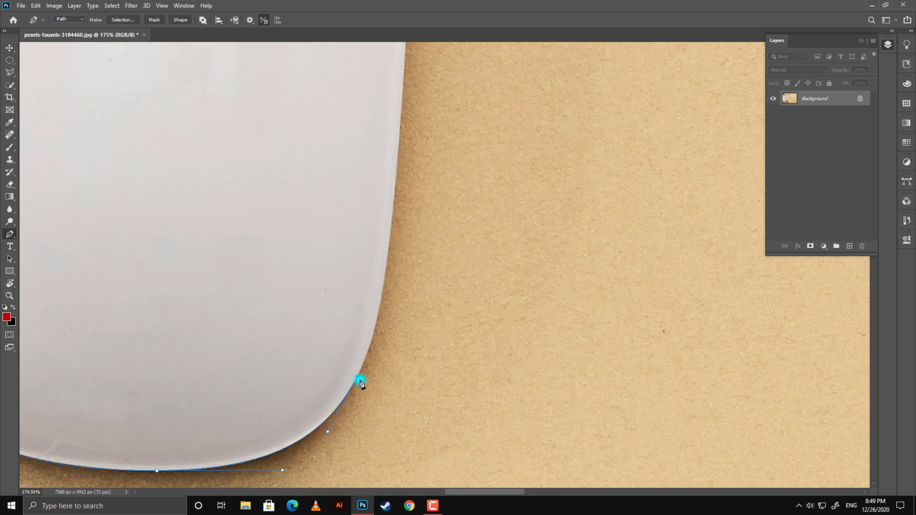
click(356, 380)
drag(399, 149, 405, 52)
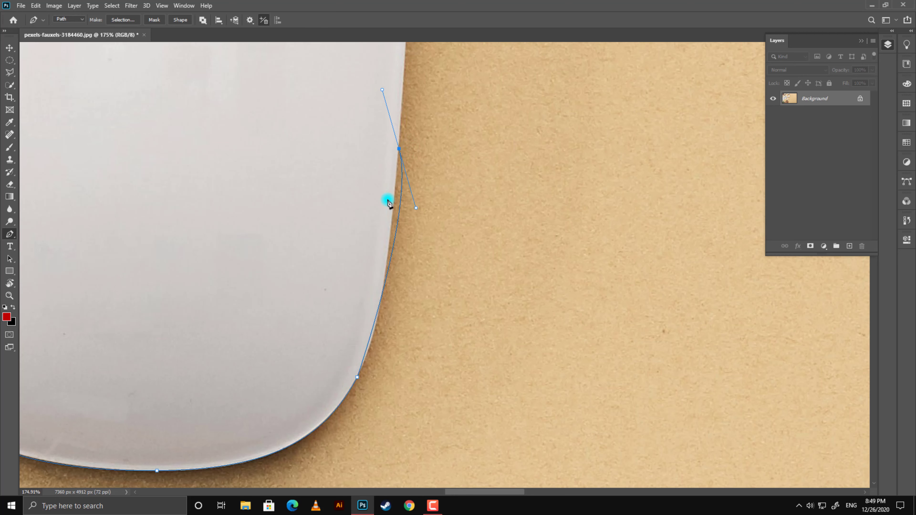
key(ctrl+z)
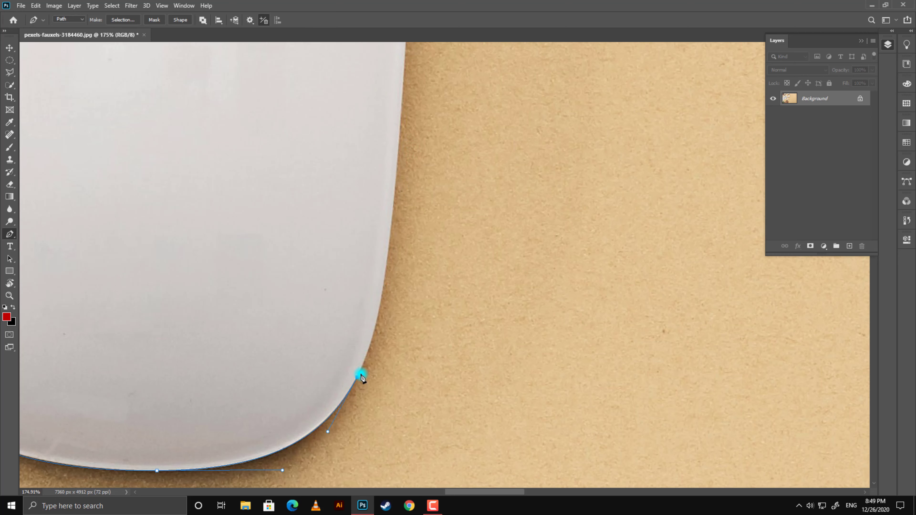
click(171, 467)
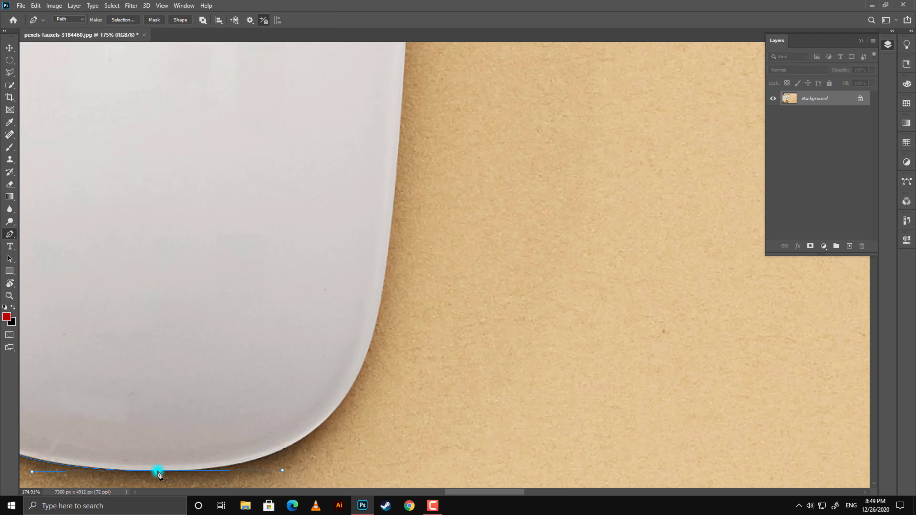
mouse_move(374, 327)
mouse_down()
mouse_move(378, 241)
mouse_move(408, 209)
mouse_move(402, 218)
mouse_up()
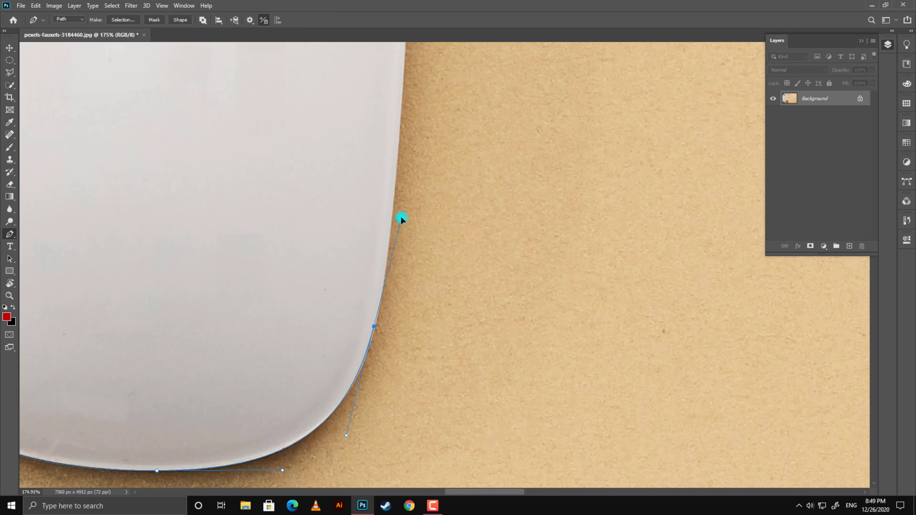
key(ctrl+z)
- Resume from the bottom-edge end anchor and add a smooth anchor on the lower-right curve
scroll(163, 476, up, 4)
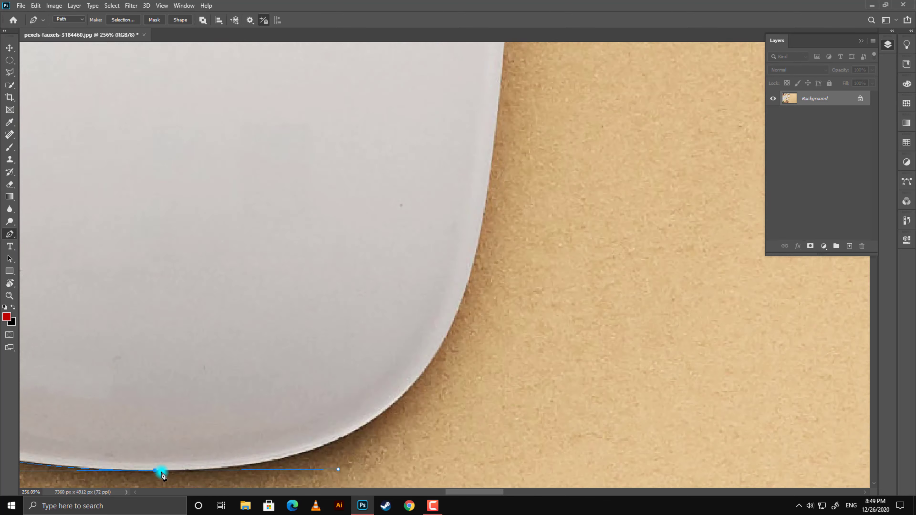
drag(162, 476, 161, 425)
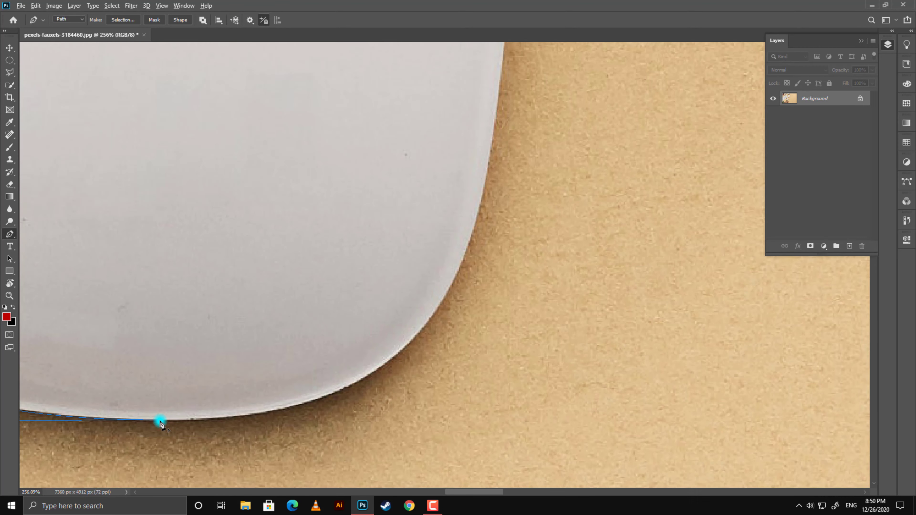
click(160, 421)
mouse_move(426, 325)
mouse_down()
mouse_move(506, 231)
mouse_move(505, 217)
mouse_up()
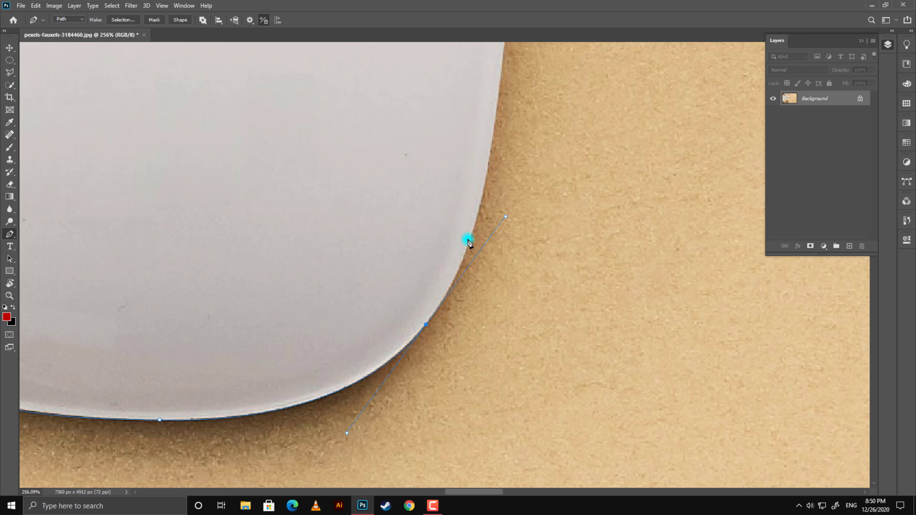
key(space)
scroll(302, 390, down, 3)
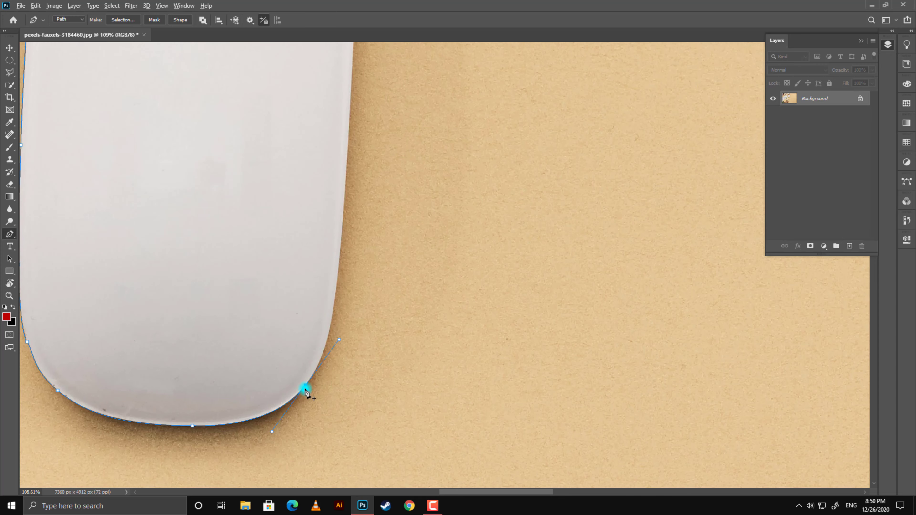
- Add smooth anchors up the mouse's right side, undoing a misplaced one
scroll(303, 389, up, 1)
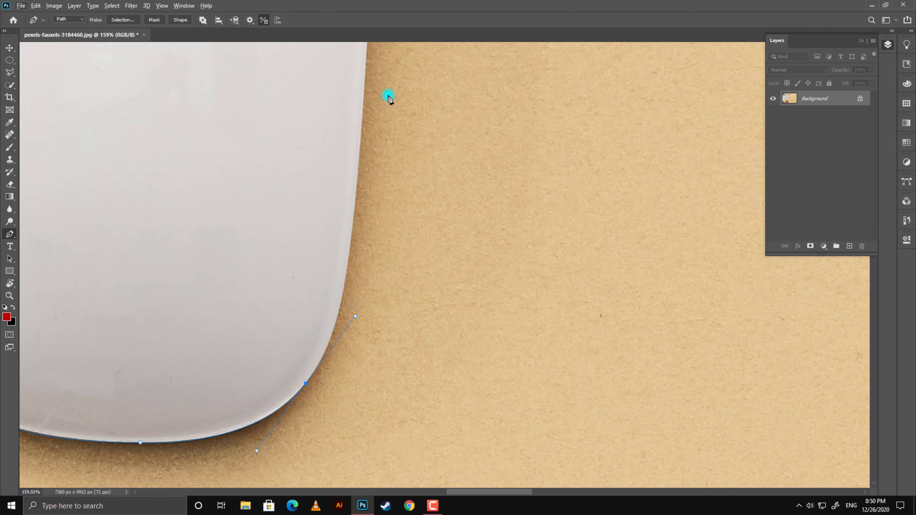
drag(358, 159, 356, 126)
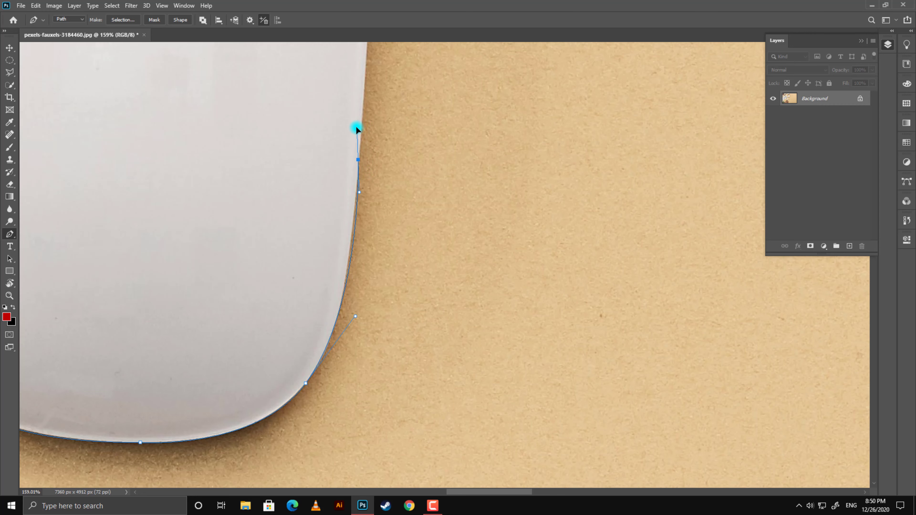
mouse_move(356, 126)
mouse_down()
mouse_move(375, 127)
mouse_move(364, 118)
mouse_up()
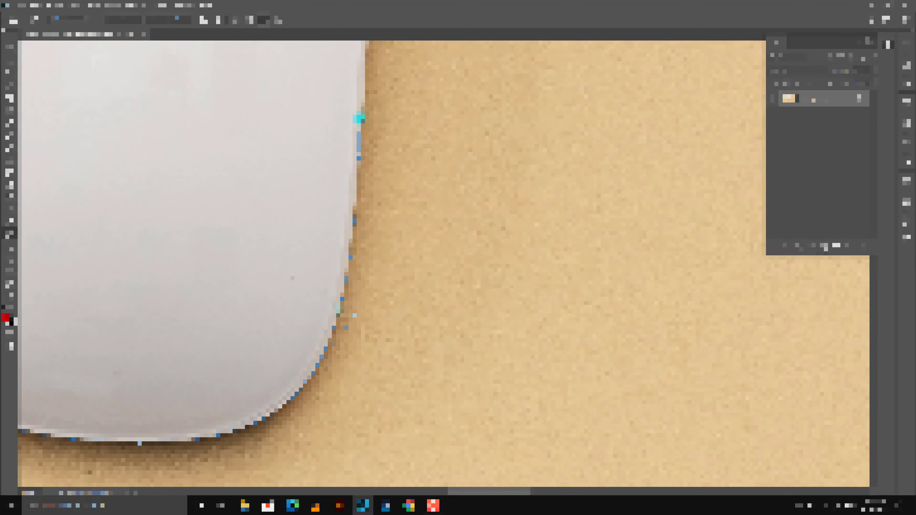
click(298, 380)
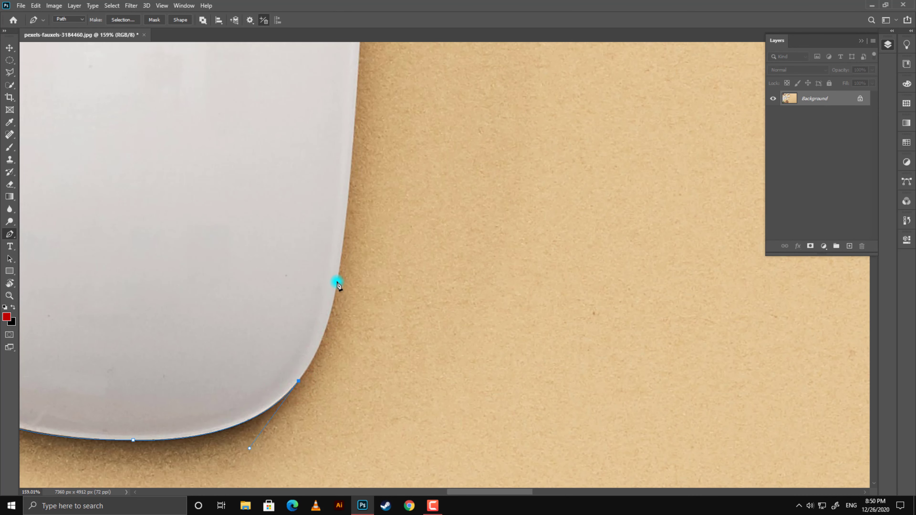
drag(337, 282, 350, 207)
drag(377, 227, 293, 501)
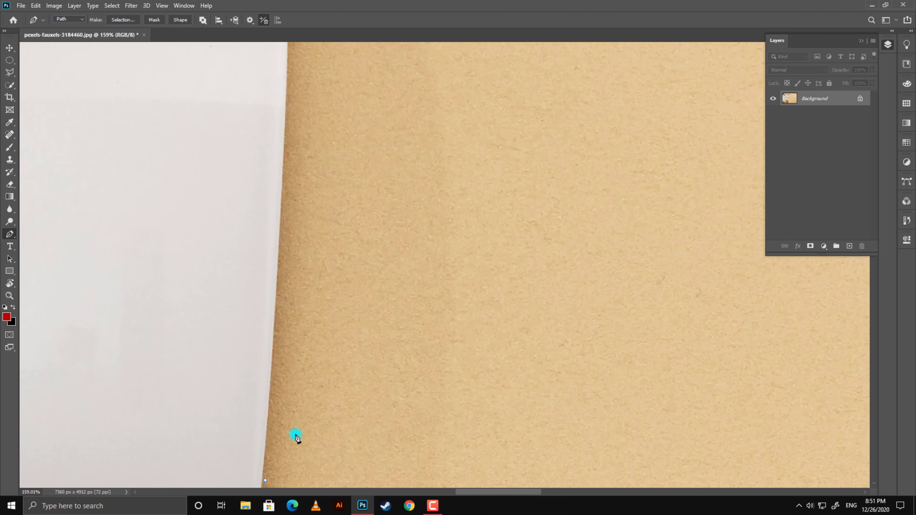
drag(279, 441, 287, 347)
drag(287, 164, 284, 78)
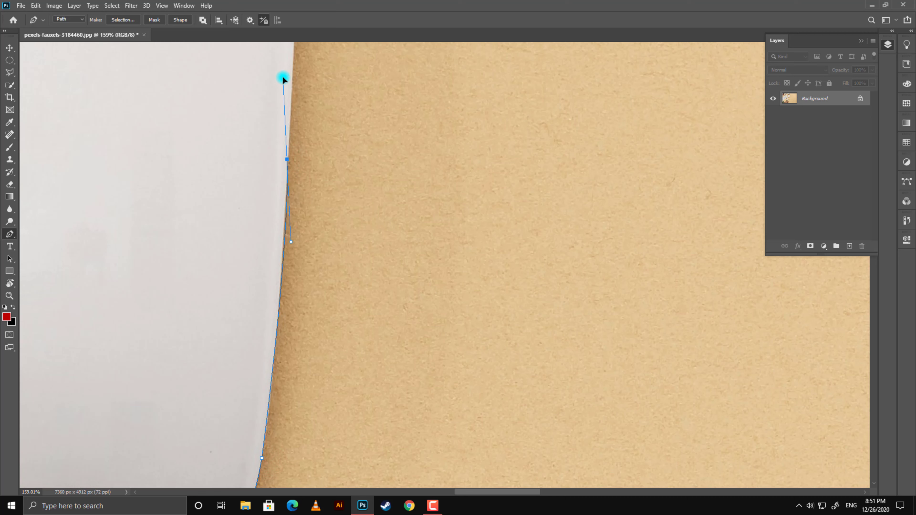
key(ctrl+z)
- Continue higher up the right edge, converting anchors to corner points where needed
click(263, 459)
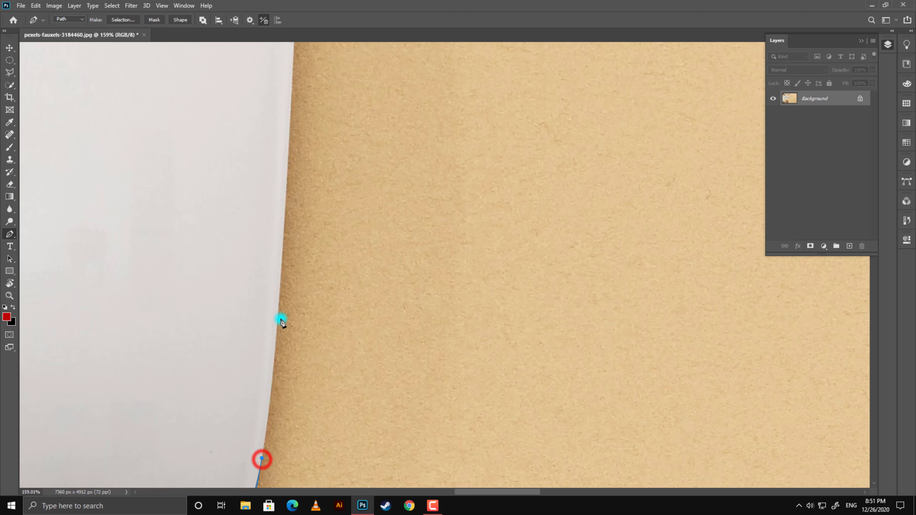
mouse_move(279, 312)
mouse_down()
mouse_move(283, 264)
mouse_move(279, 334)
mouse_up()
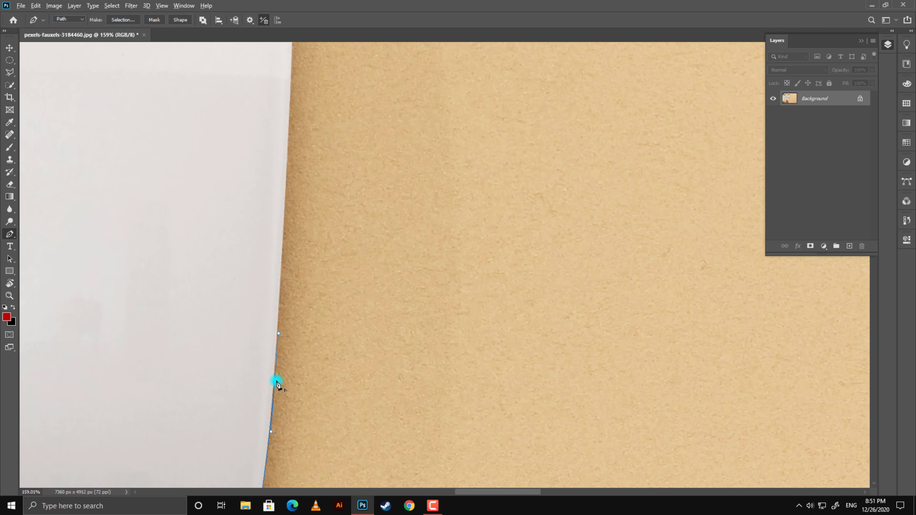
alt+click(275, 383)
mouse_move(281, 260)
mouse_down()
mouse_move(280, 241)
mouse_move(256, 371)
mouse_up()
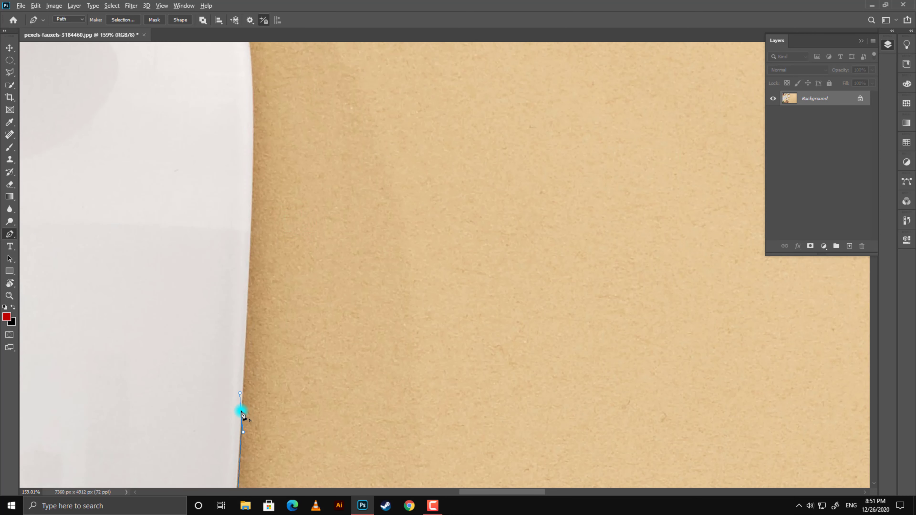
alt+click(241, 412)
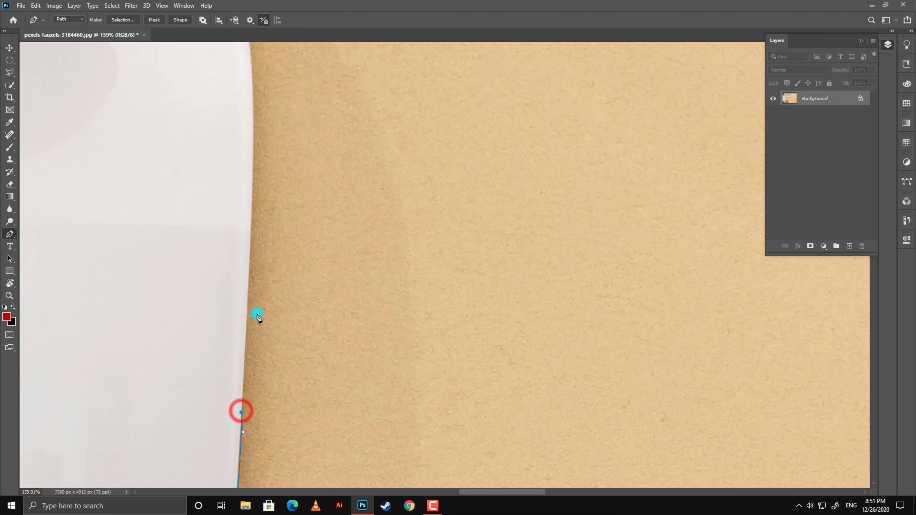
click(249, 286)
- Carry the path over the mouse's rounded top with curved anchors
drag(260, 267, 258, 411)
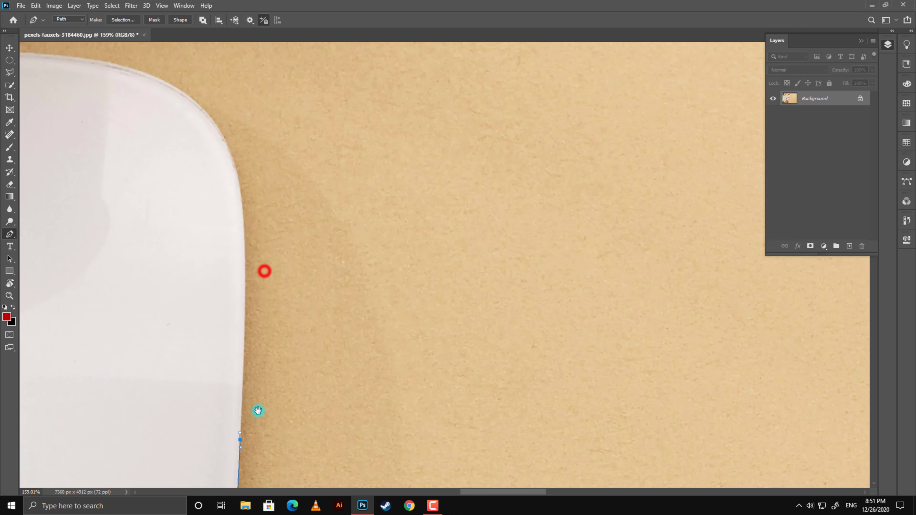
click(245, 334)
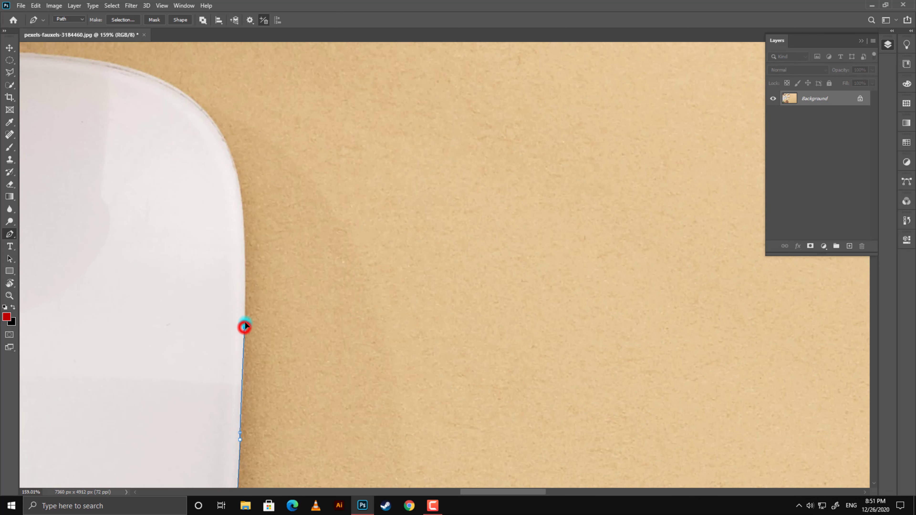
drag(250, 270, 245, 347)
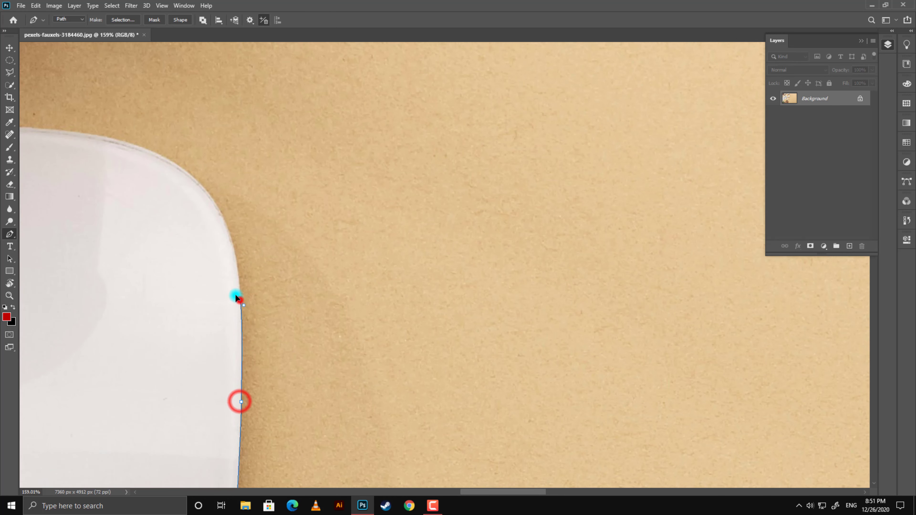
click(239, 302)
drag(221, 196, 257, 289)
mouse_move(150, 231)
mouse_down()
mouse_move(55, 213)
mouse_move(129, 213)
mouse_move(218, 287)
mouse_up()
click(290, 392)
drag(289, 394, 268, 430)
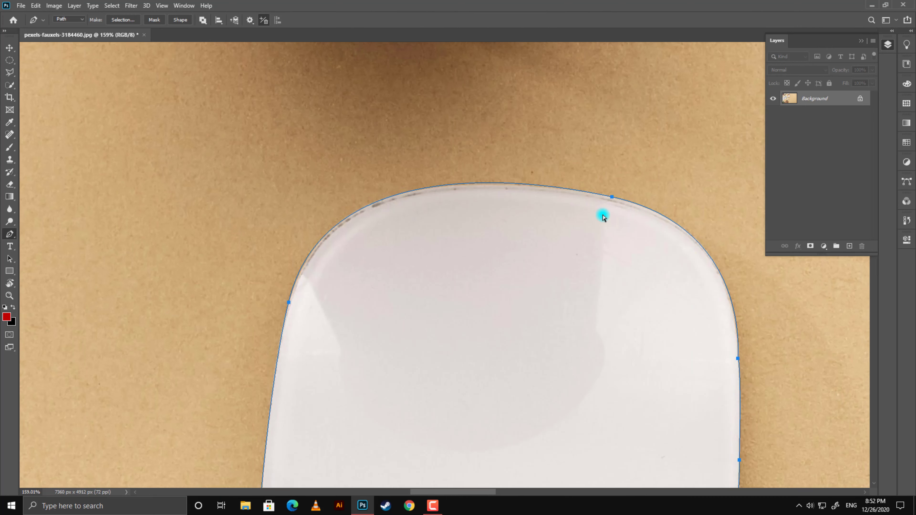
- Close the path at the upper-left start anchor with a smooth top-left curve and check the outline
ctrl+click(612, 198)
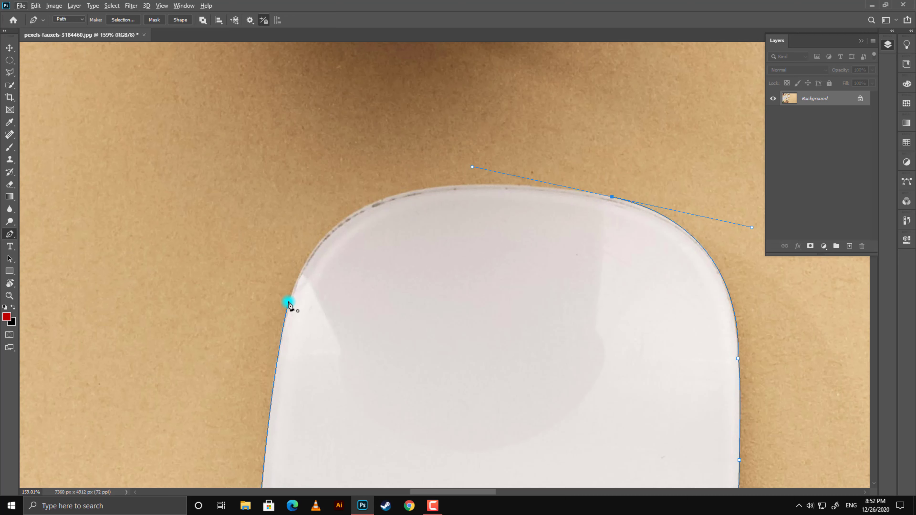
mouse_move(289, 303)
mouse_down()
mouse_move(268, 341)
mouse_move(265, 394)
mouse_move(276, 425)
mouse_move(266, 419)
mouse_up()
scroll(467, 383, down, 5)
drag(466, 382, 466, 236)
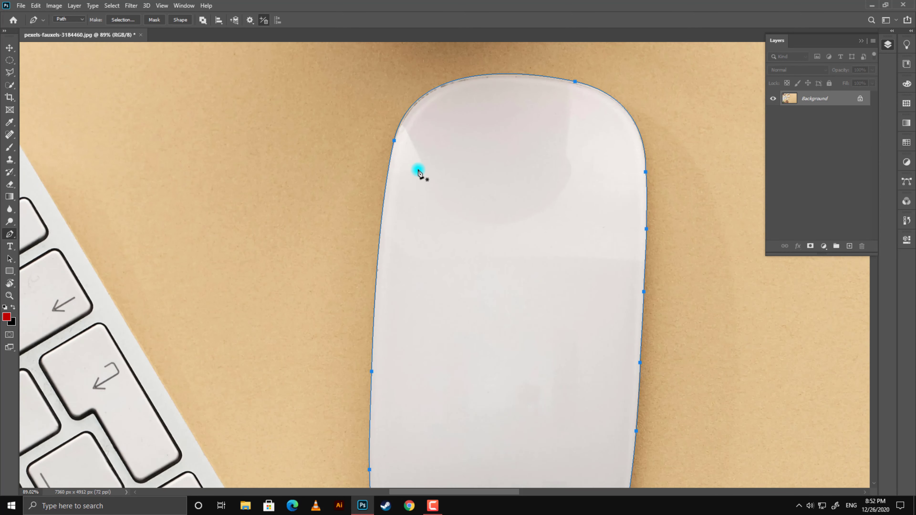
scroll(415, 172, up, 5)
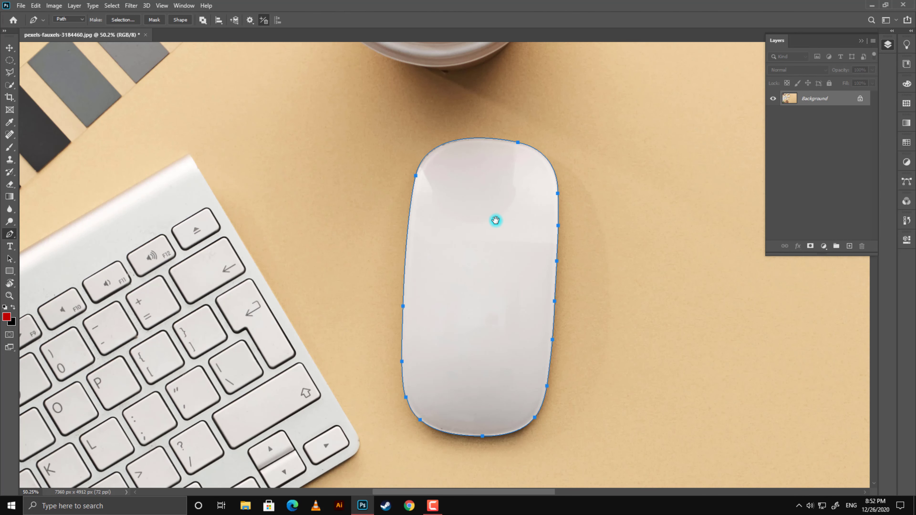
drag(496, 220, 430, 214)
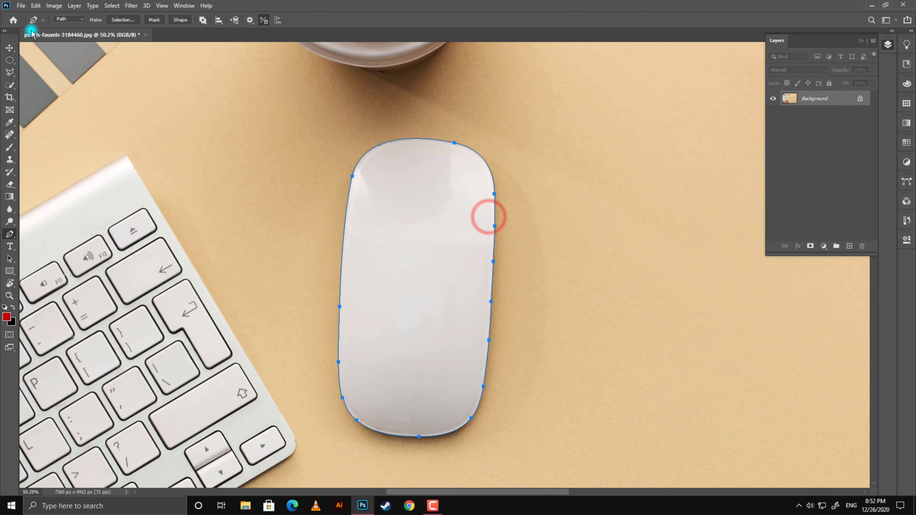
- Show the Paths panel, then switch to the Move tool and deselect the path
click(190, 7)
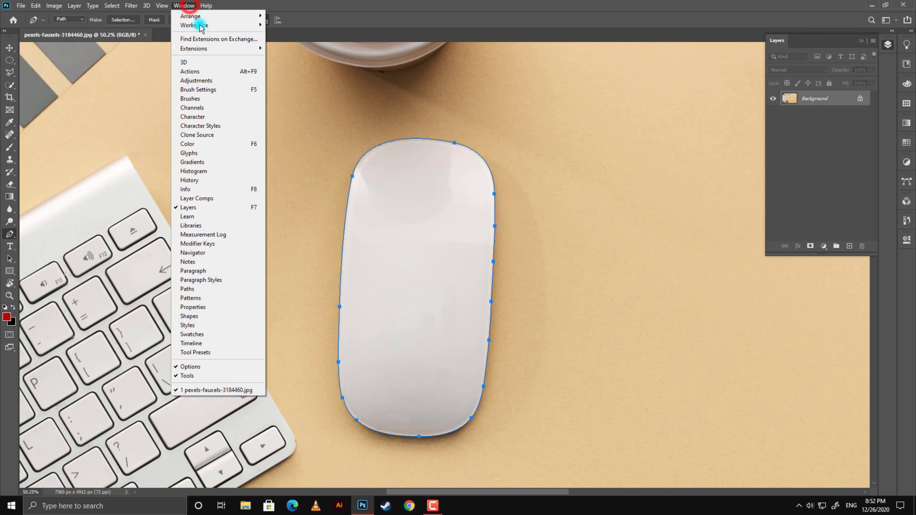
click(208, 290)
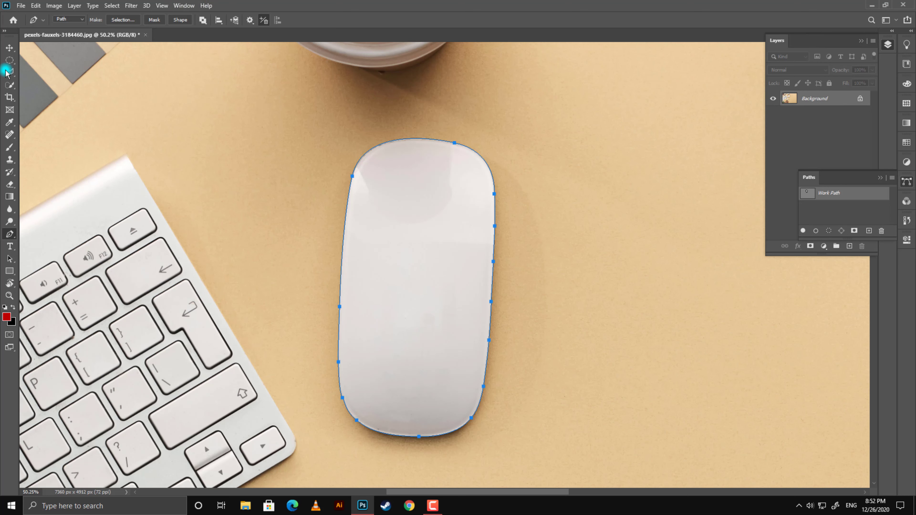
click(9, 48)
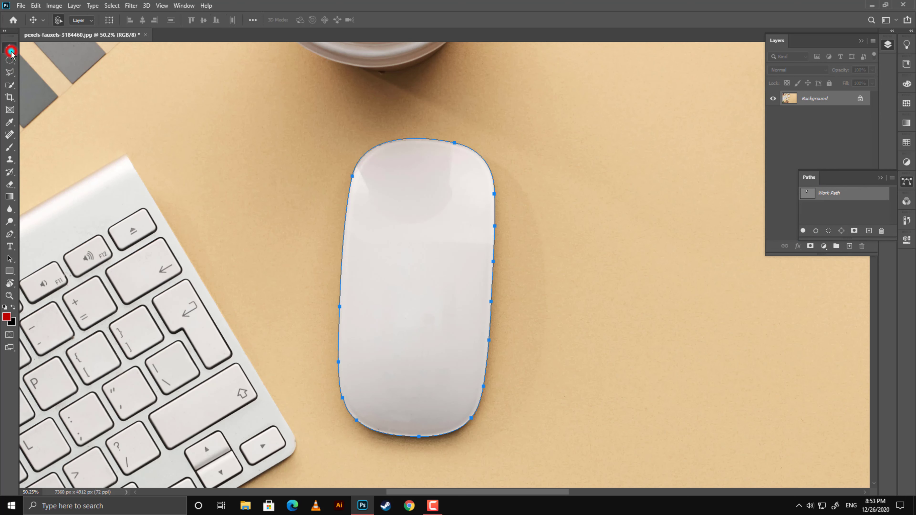
click(570, 198)
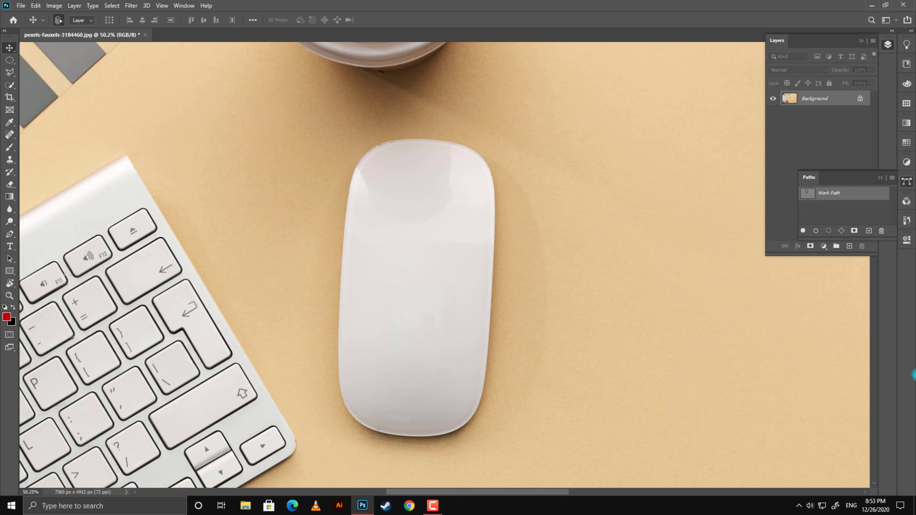
- Toggle the Work Path outline on and off from the Paths panel
click(461, 251)
click(806, 195)
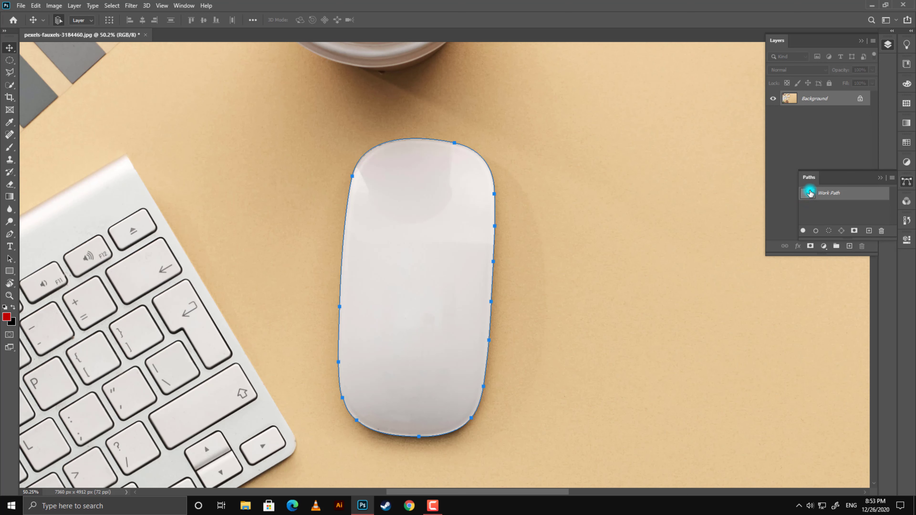
ctrl+click(810, 194)
click(456, 193)
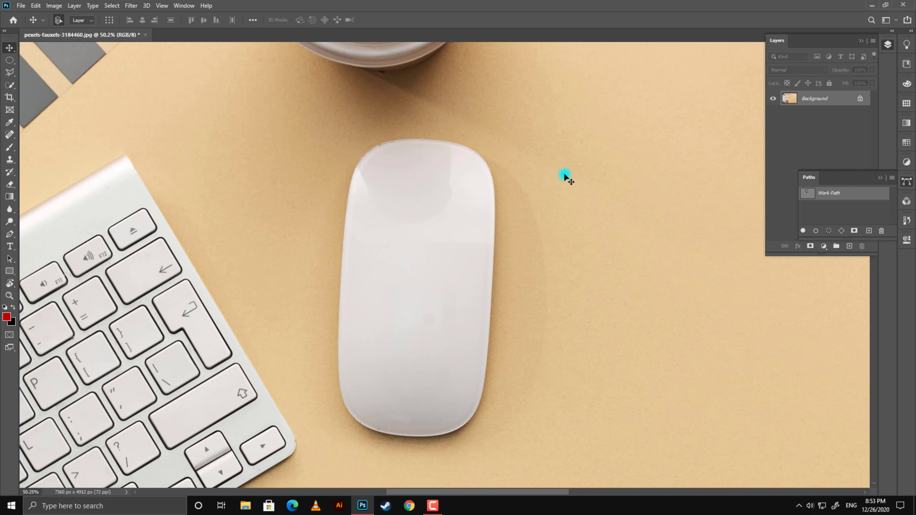
- Load the Work Path as a selection, then drop it to show the outline again
ctrl+click(807, 193)
click(815, 195)
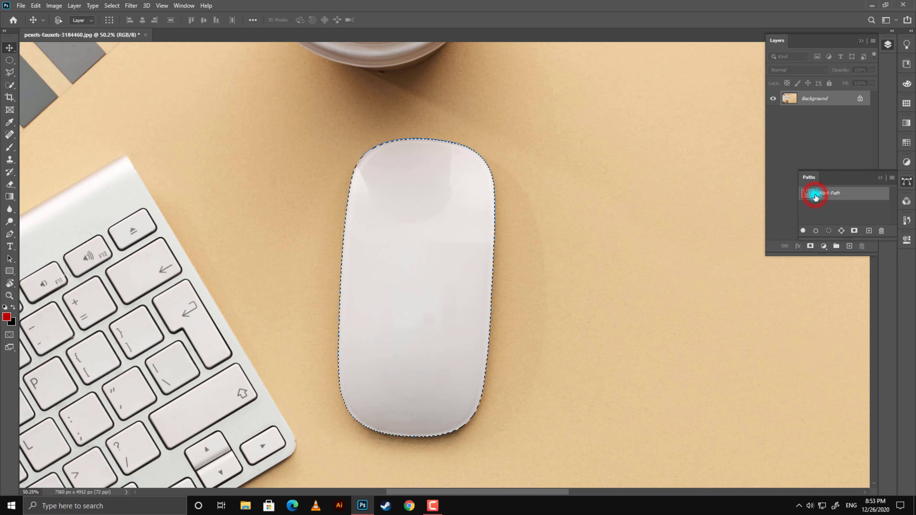
click(816, 196)
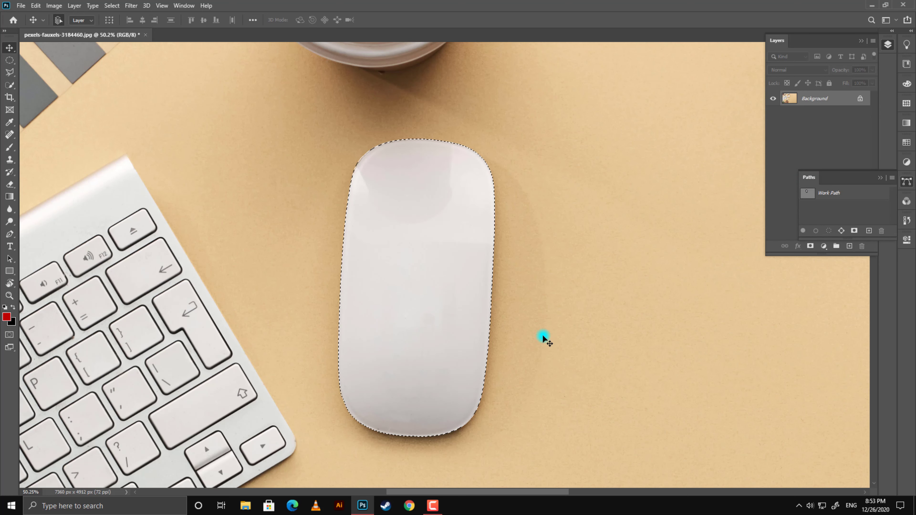
click(807, 193)
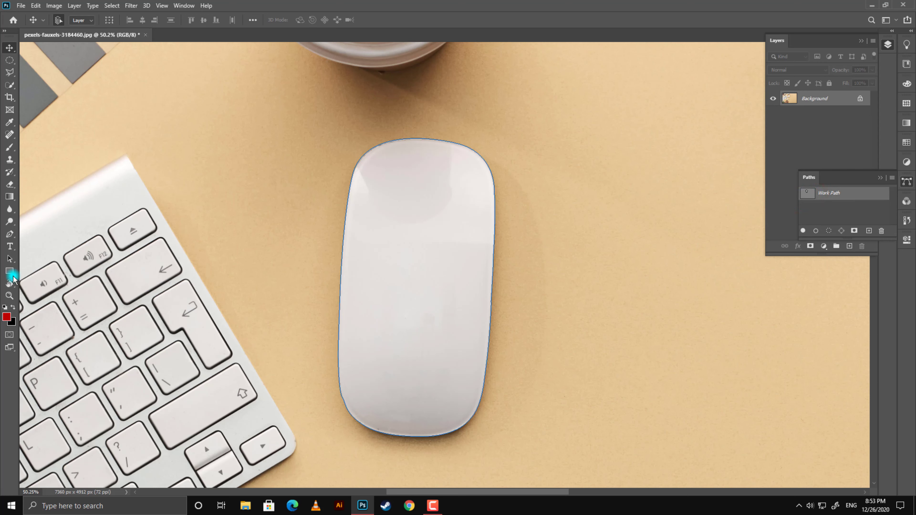
- Select the mouse outline, save the Work Path as 'Mouse path', then undo the save
click(10, 260)
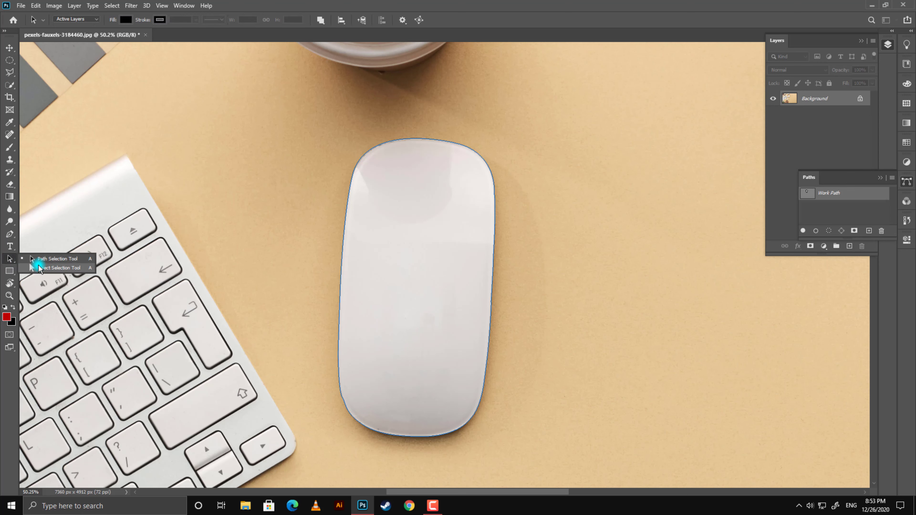
drag(357, 126, 416, 191)
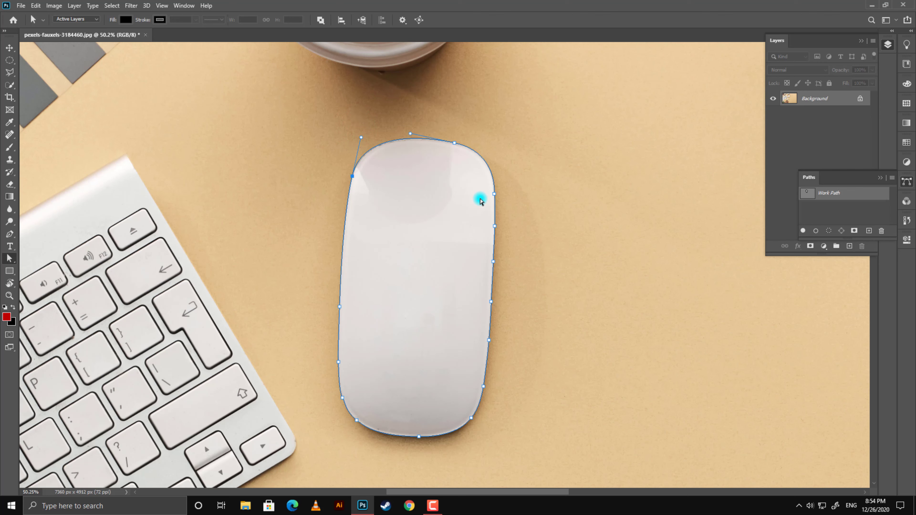
double_click(829, 192)
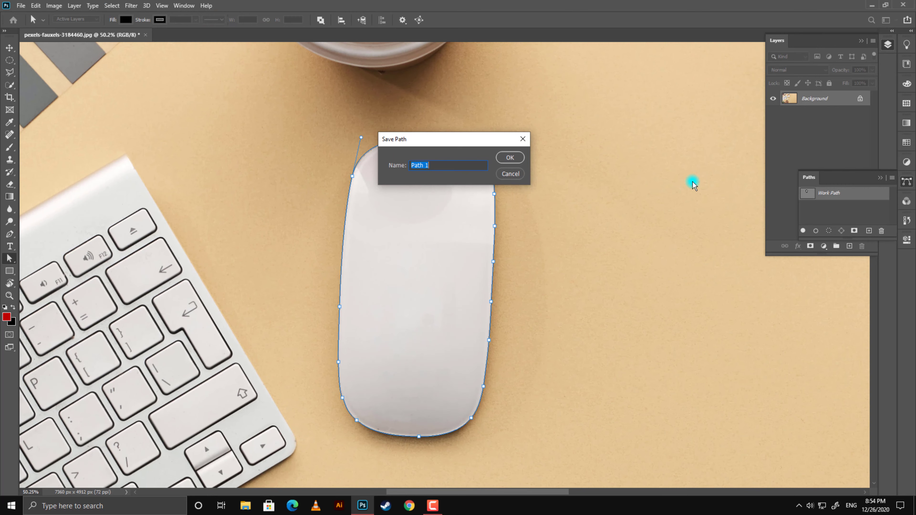
text(Mouse pa)
click(510, 157)
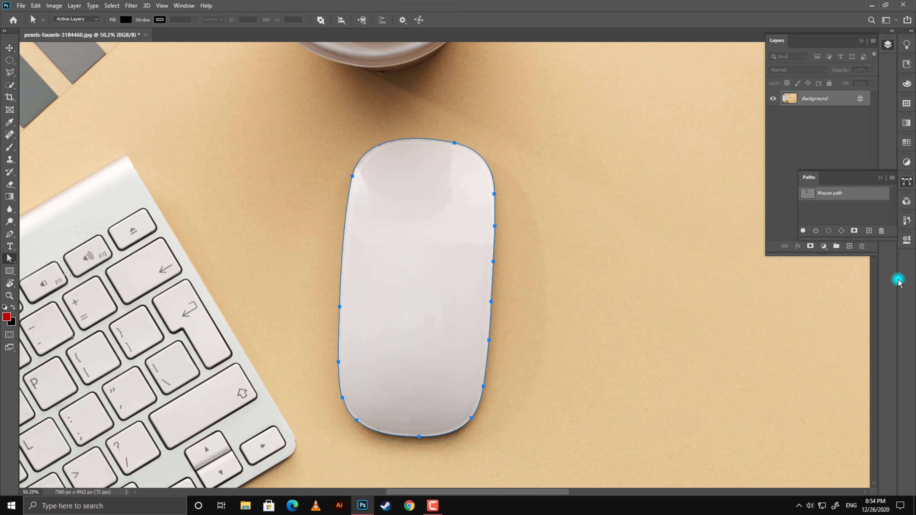
key(ctrl+z)
drag(480, 243, 570, 213)
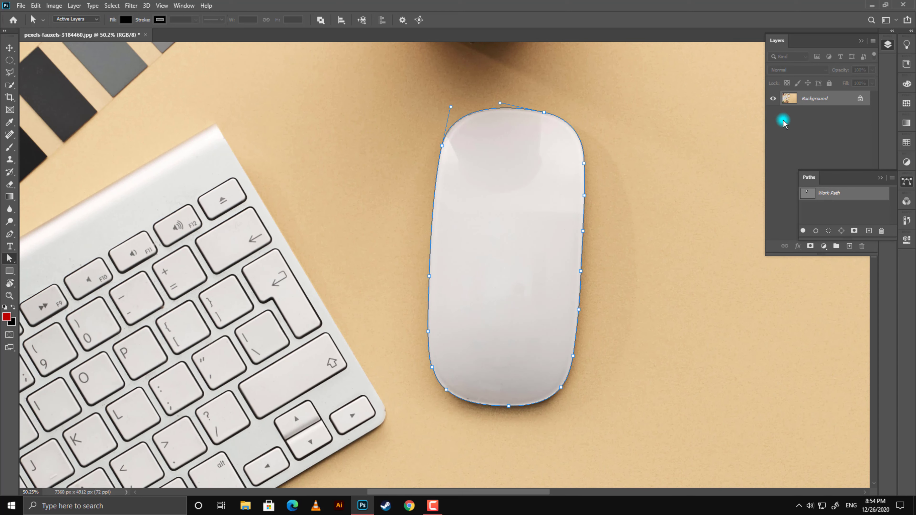